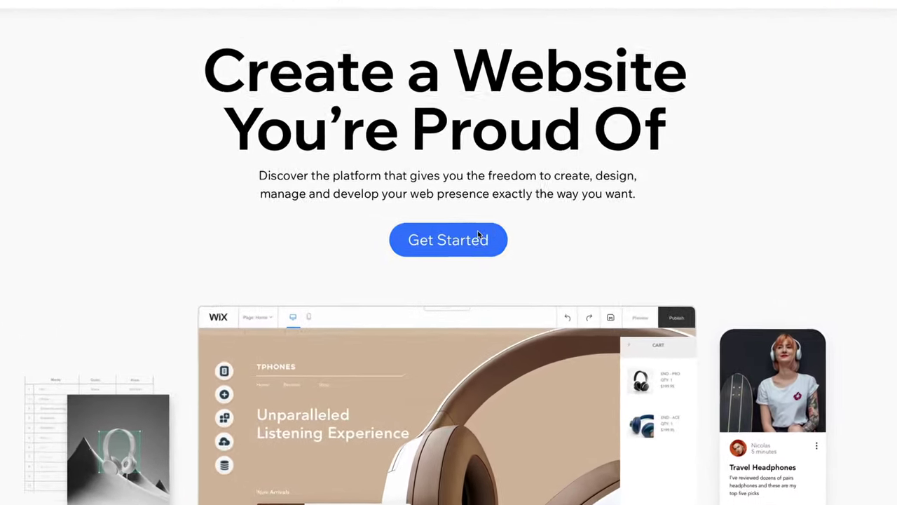
- Start the sign-up and fill in the account's e-mail address, its confirmation and the password
click(477, 238)
text(user@email.)
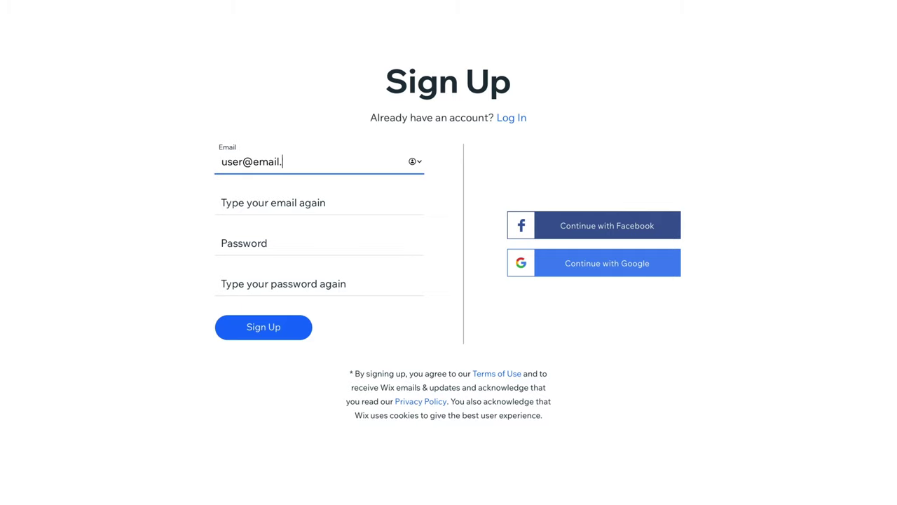
text(com)
key(Tab)
text(user@email.com)
key(Tab)
text(••••••••••••)
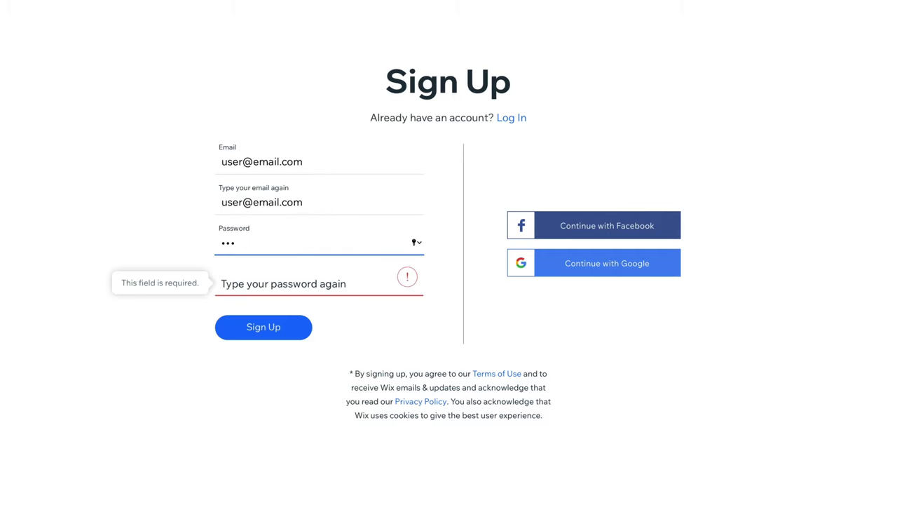
key(Tab)
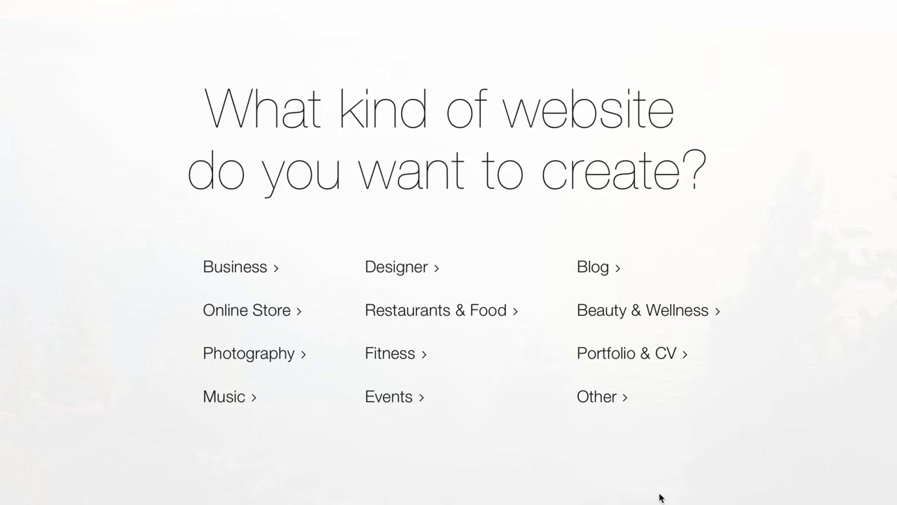
- Choose Restaurants & Food as the kind of website and opt to build it from a template in the editor
click(473, 314)
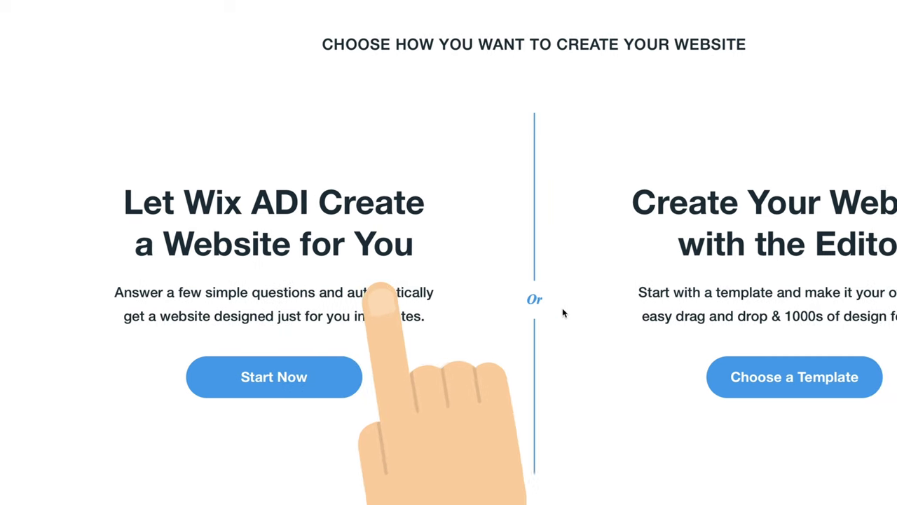
click(692, 375)
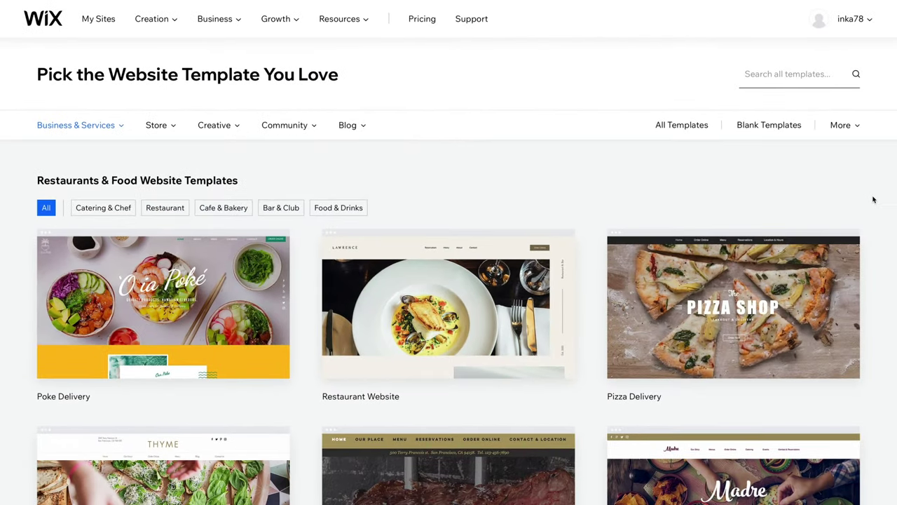
- Browse the Restaurants & Food templates and preview the Restaurant Website template, including its mobile version
scroll(873, 199, down, 5)
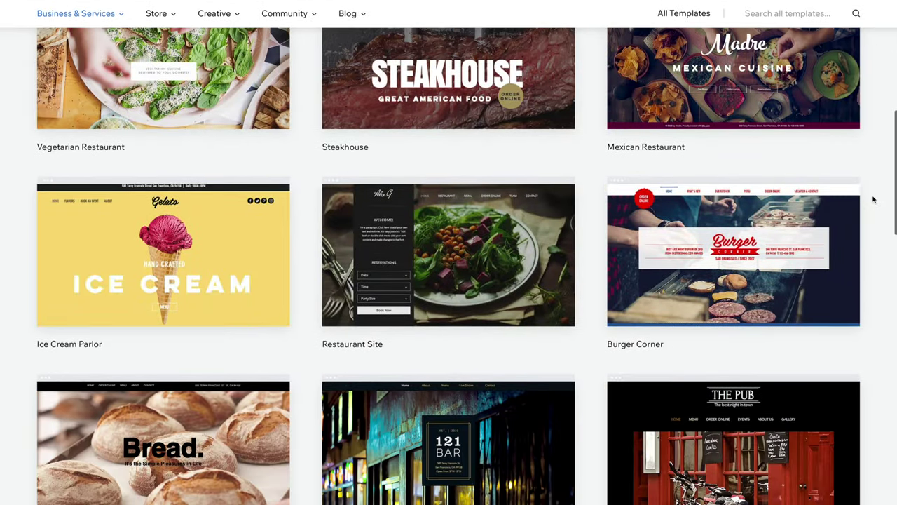
scroll(874, 199, down, 7)
scroll(873, 199, up, 15)
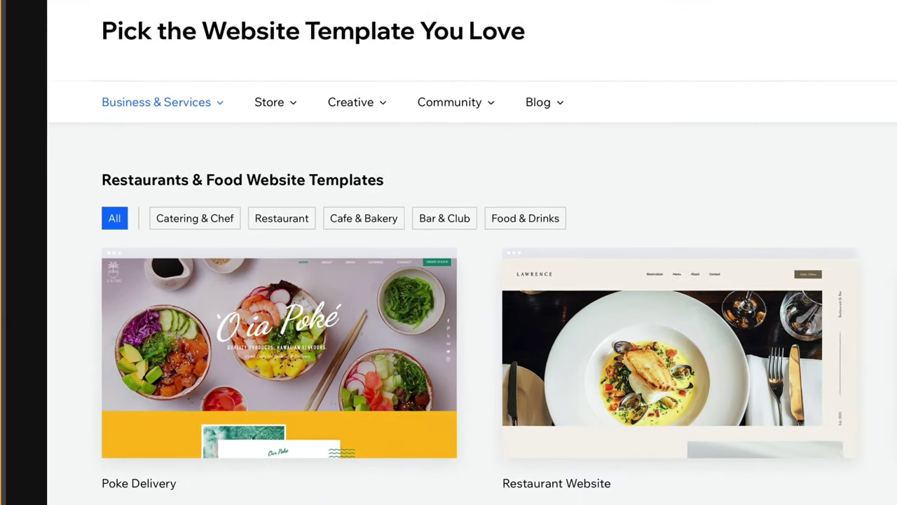
mouse_move(808, 371)
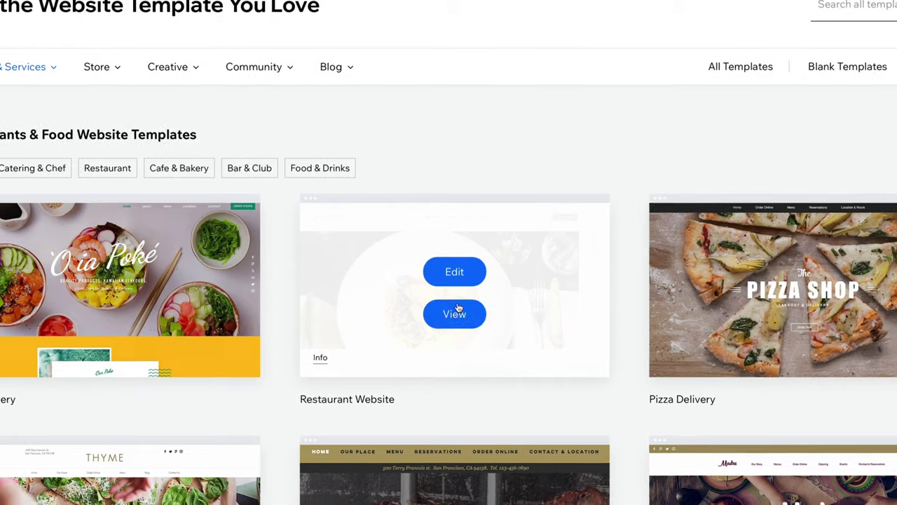
click(502, 329)
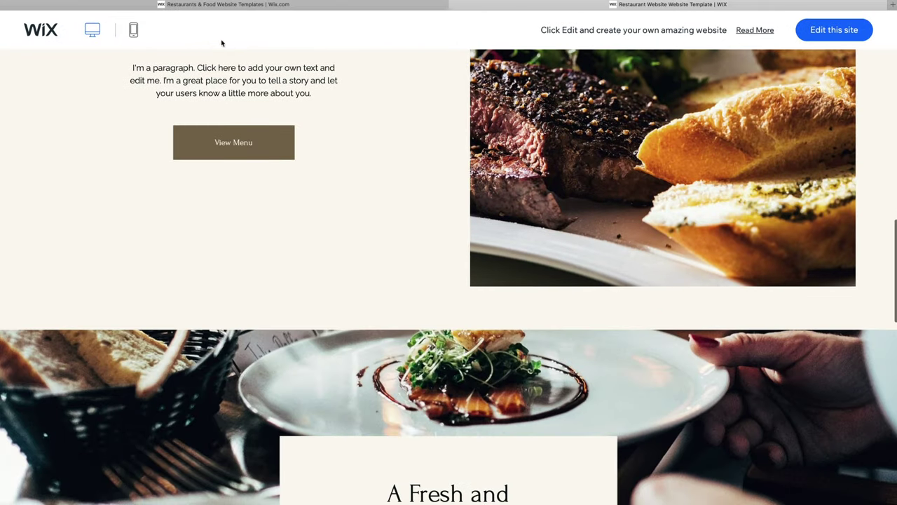
click(134, 33)
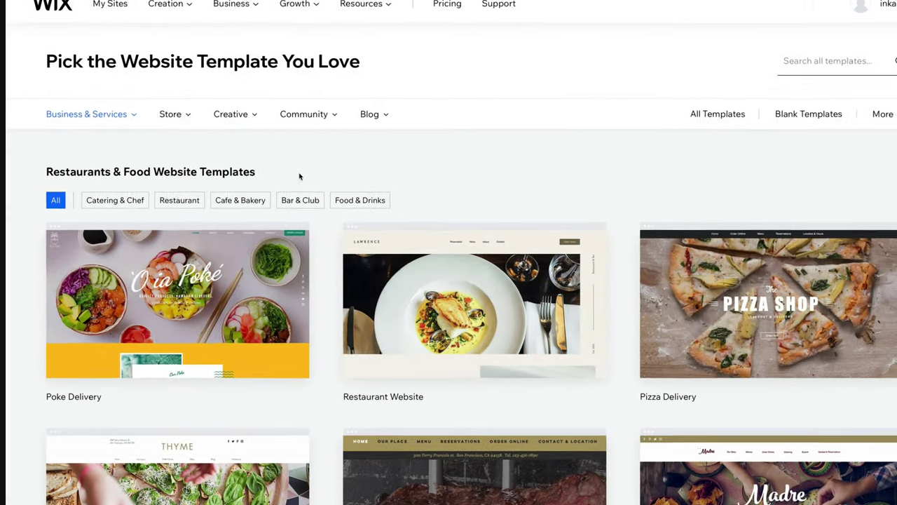
- Open the Poke Delivery template for editing
mouse_move(157, 327)
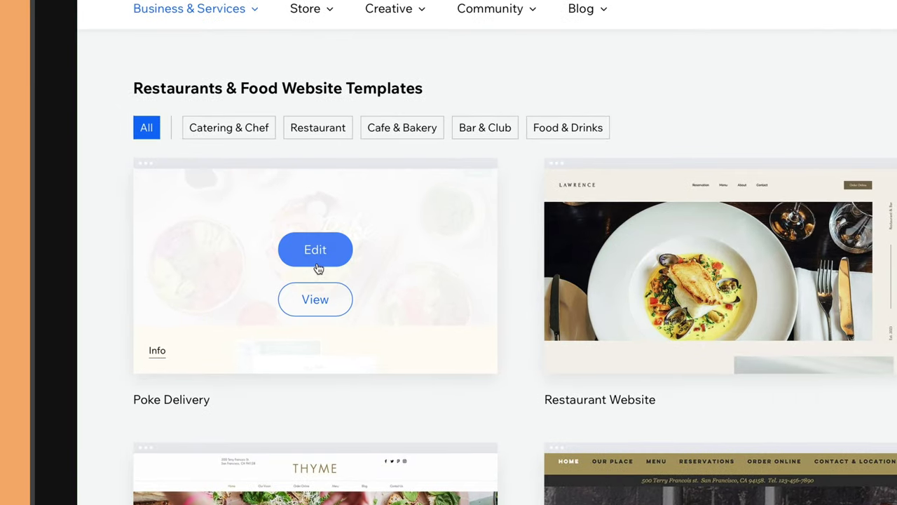
click(305, 256)
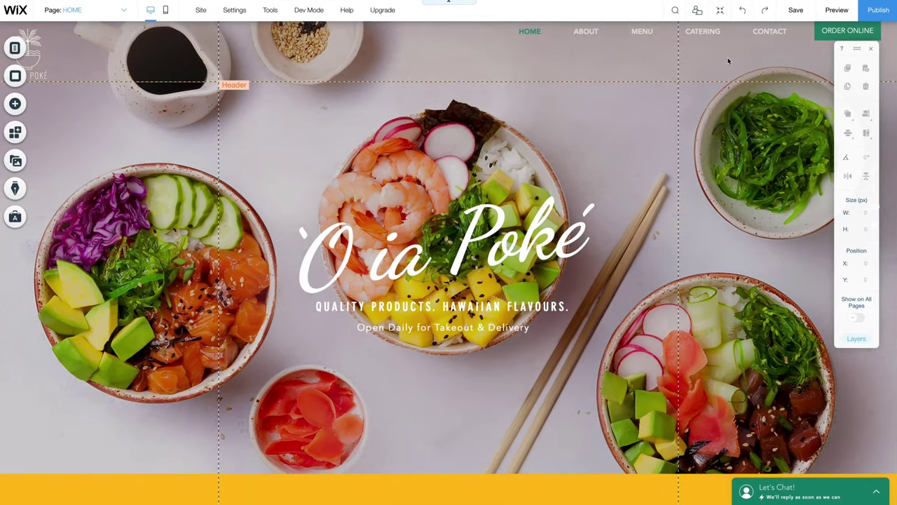
- Replace the hero headline text with "Ramen Empire"
click(527, 244)
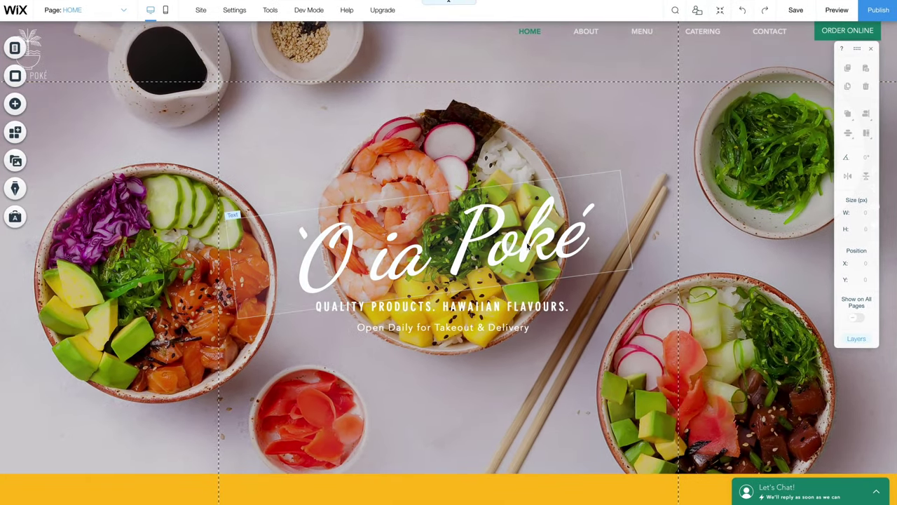
double_click(527, 244)
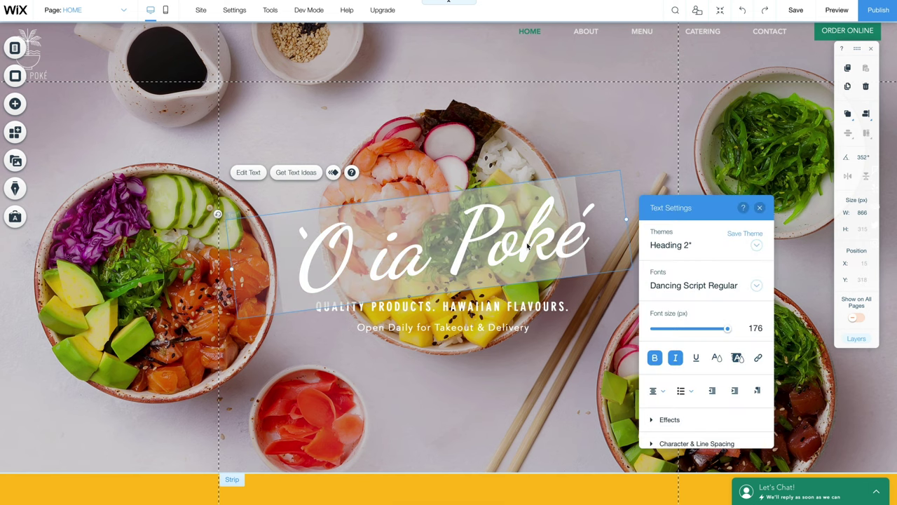
key(BackSpace)
text(R)
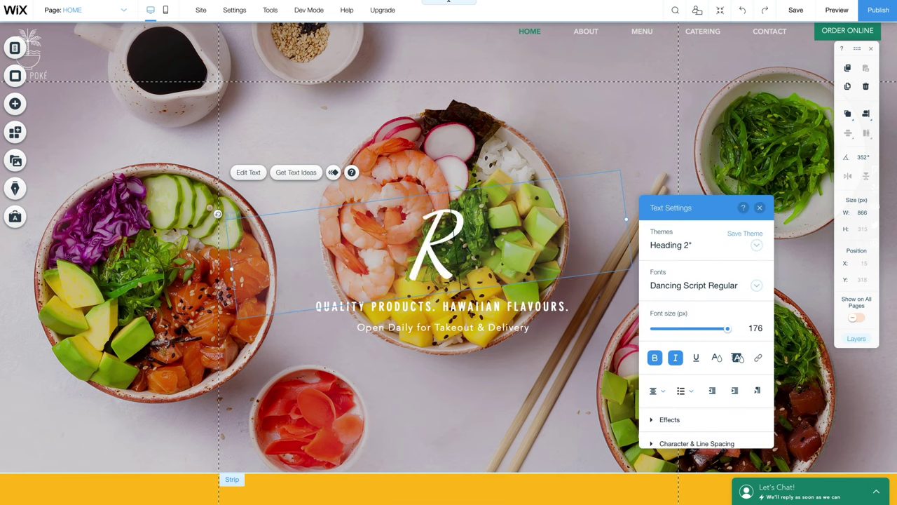
text(amen Empire)
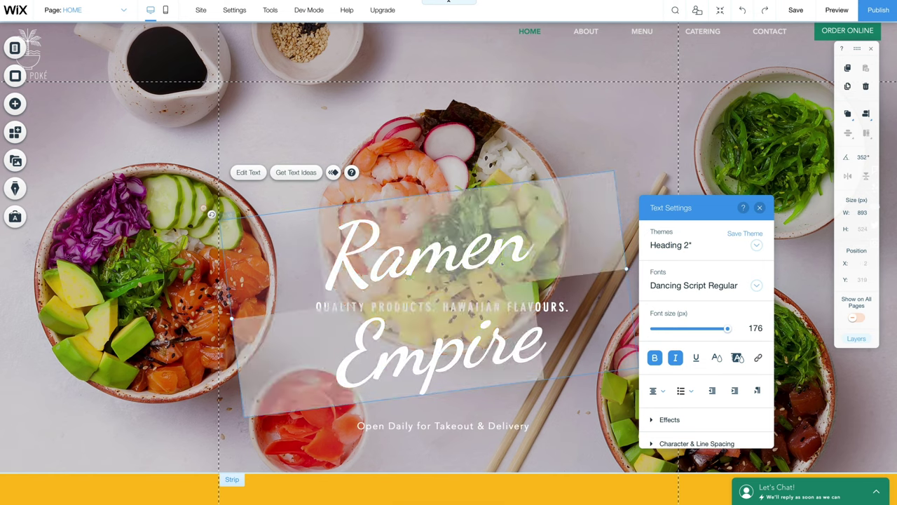
- Style the headline with a 146 px font size, a light yellow colour and a coloured shadow effect
drag(727, 333, 716, 332)
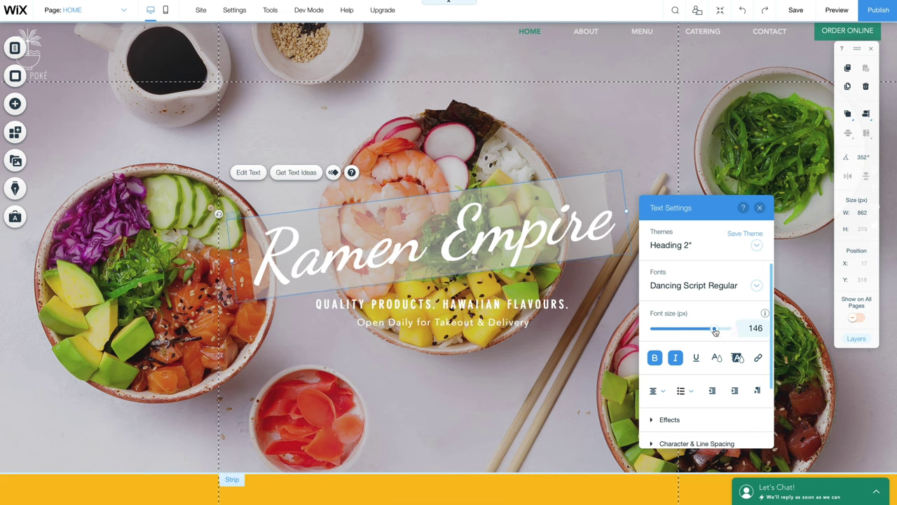
click(716, 357)
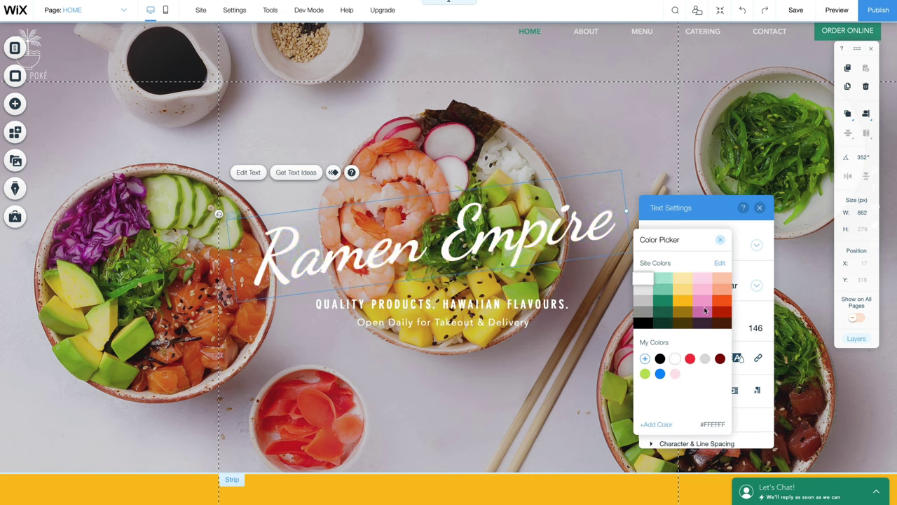
click(719, 241)
scroll(677, 393, down, 3)
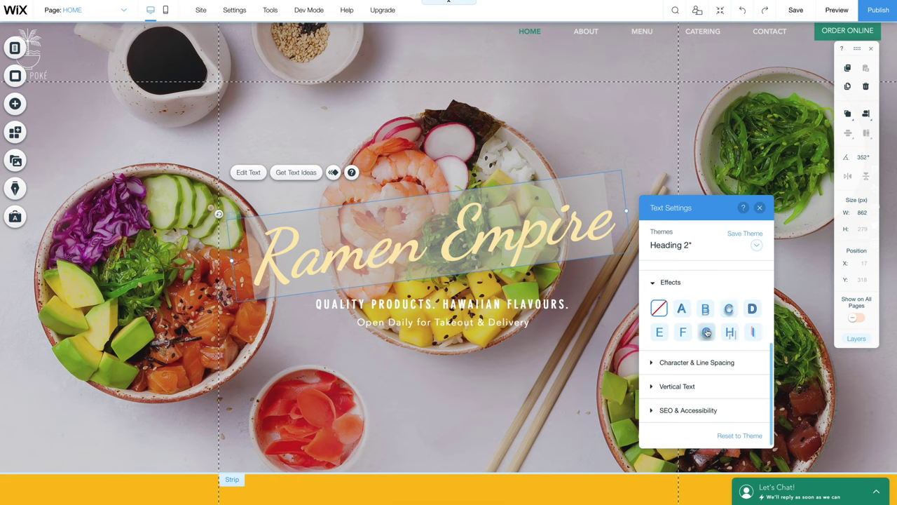
click(759, 207)
click(760, 208)
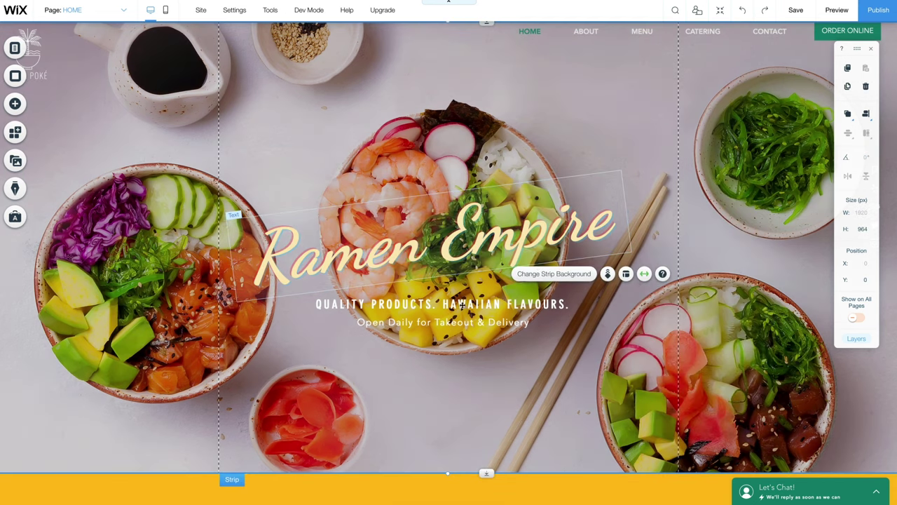
- Delete the "Open Daily for Takeout & Delivery" text line under the hero tagline
click(427, 327)
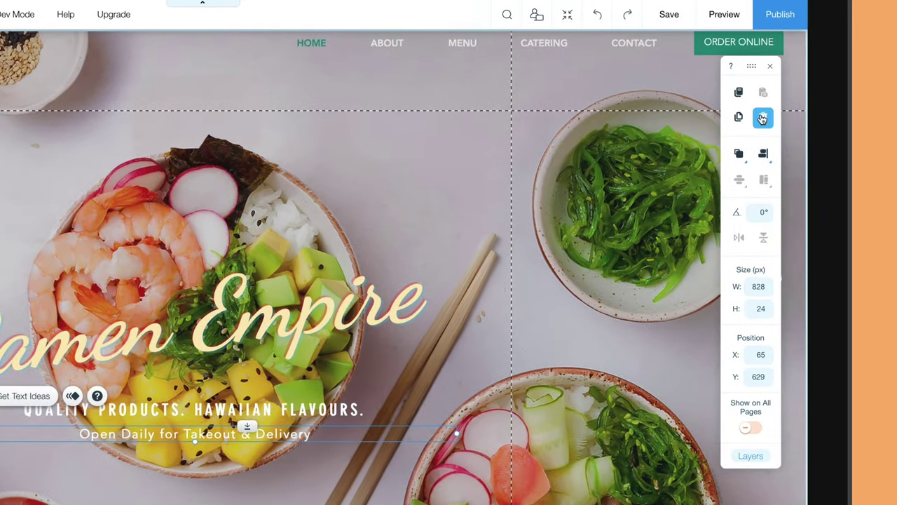
click(762, 118)
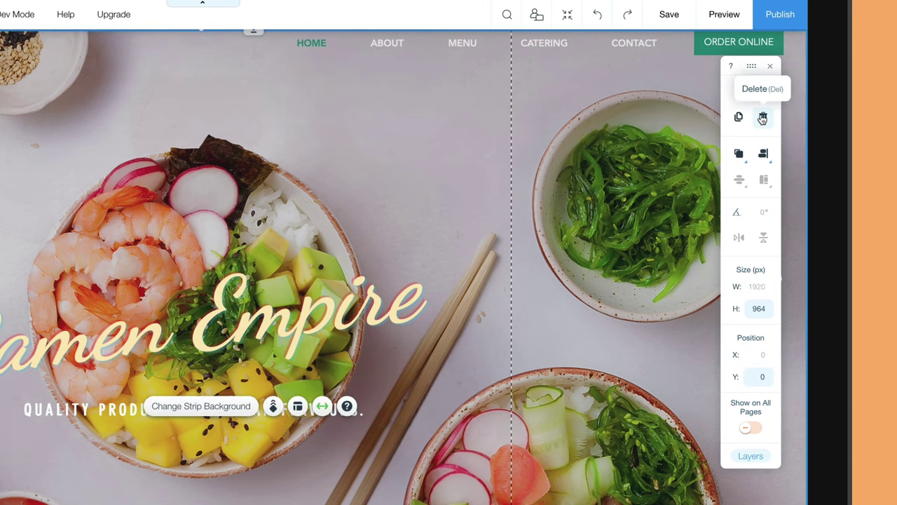
click(630, 140)
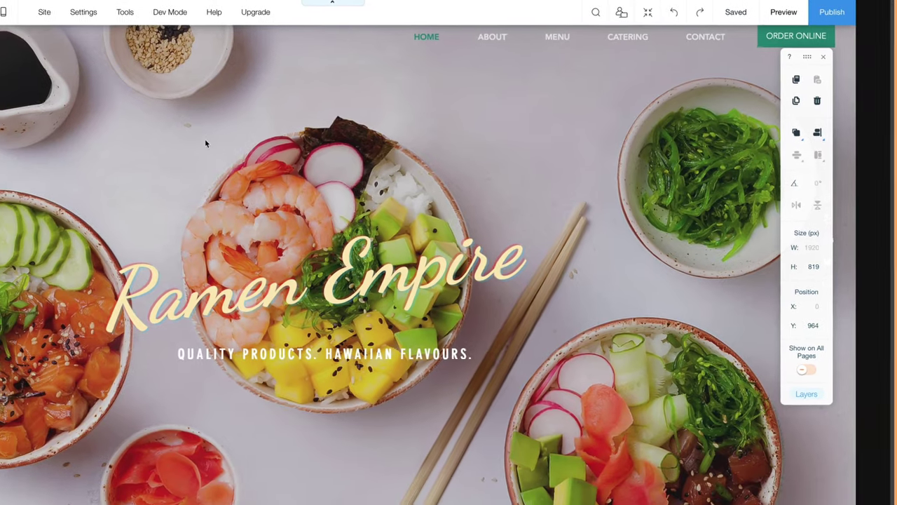
- Choose to change the hero strip's background image and search Unsplash for "RAMEN"
click(205, 139)
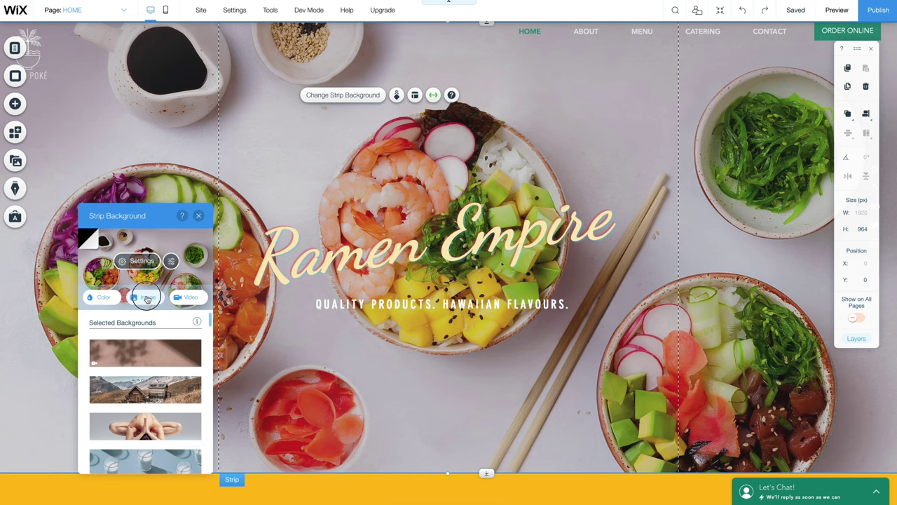
click(147, 298)
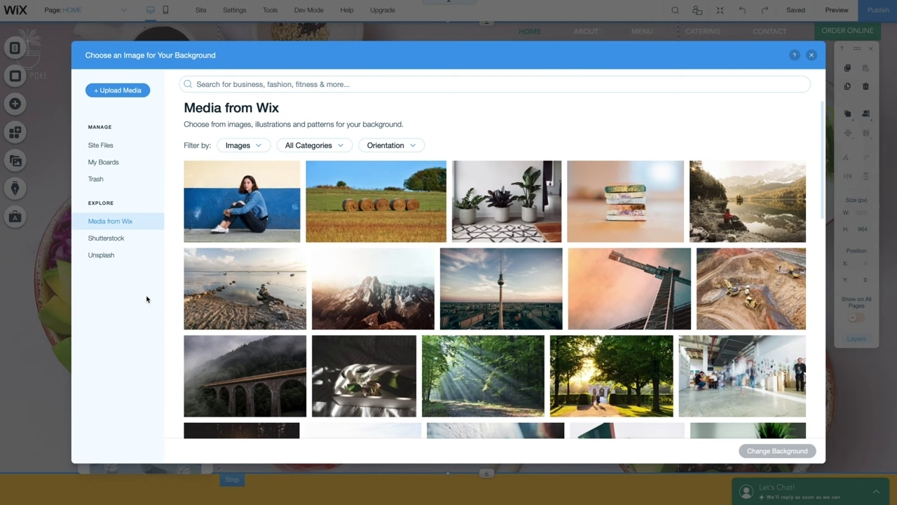
click(105, 256)
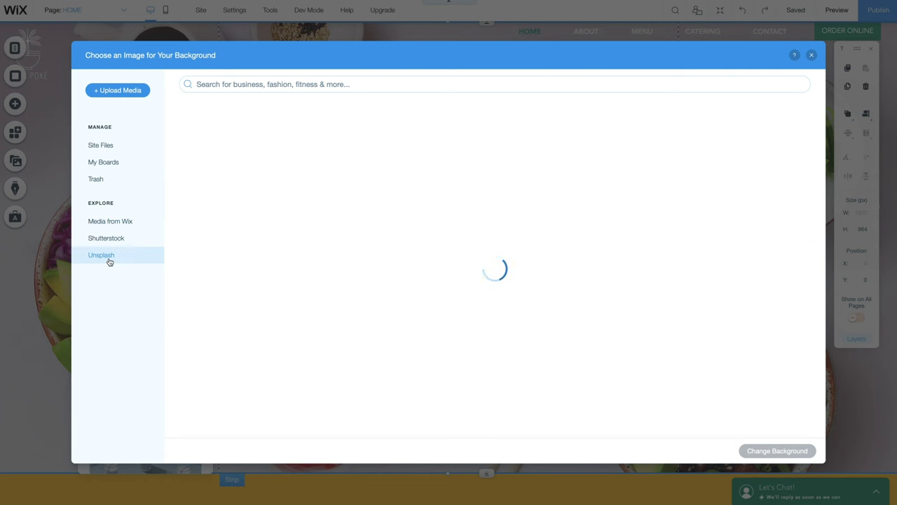
click(421, 85)
text(RAMEN)
key(Return)
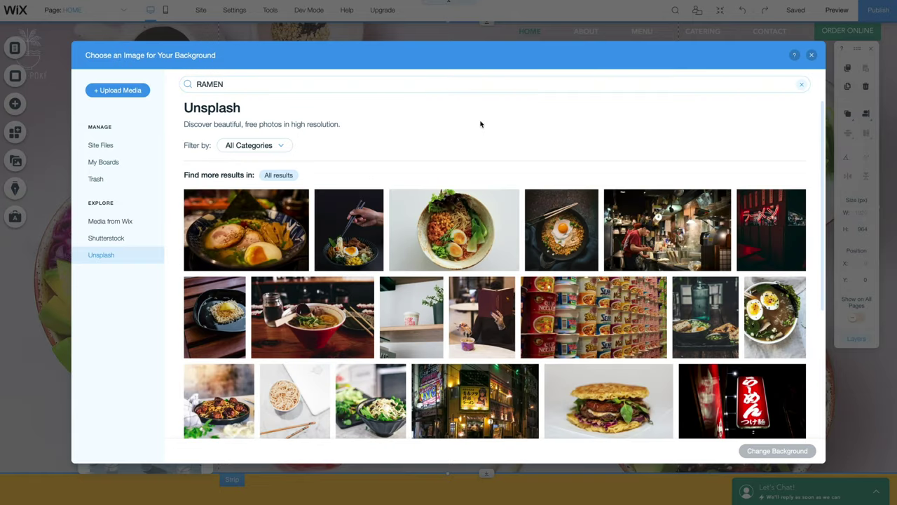
- Apply the photo of the light speckled ramen bowl with halved eggs and greens as the hero strip's background
click(464, 220)
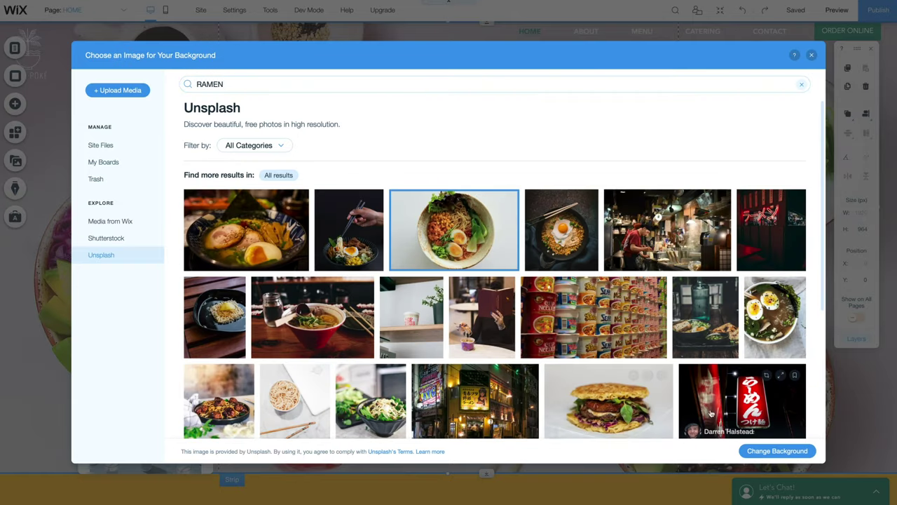
click(753, 452)
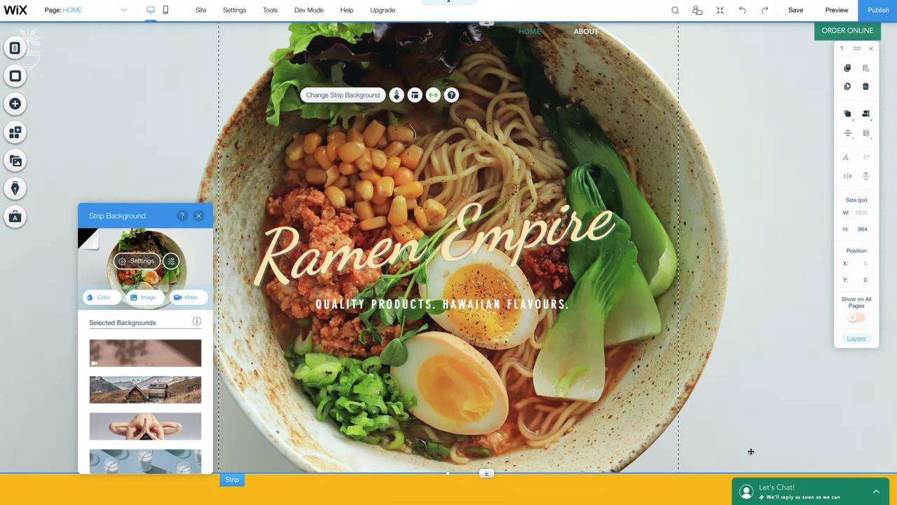
click(750, 451)
- Delete the yellow "Our Poke" section below the hero strip using the zoomed-out page view, and return to the normal view
scroll(756, 140, down, 5)
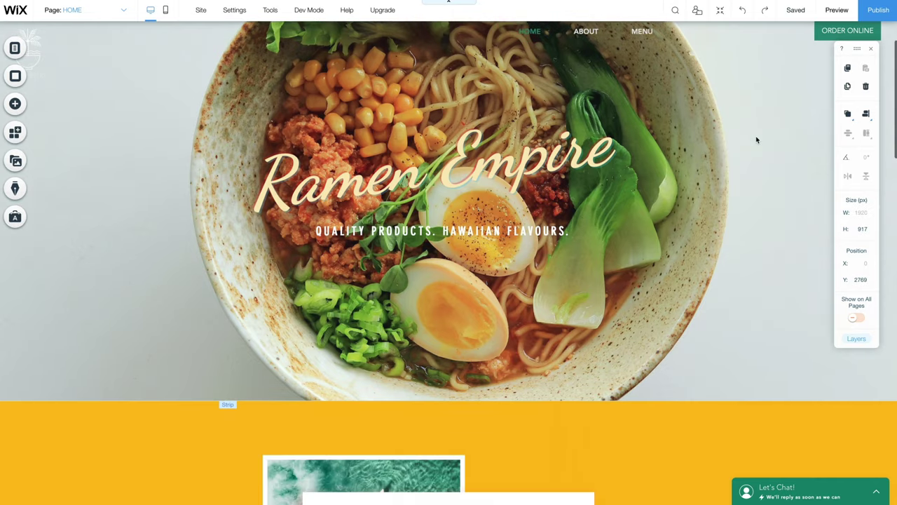
scroll(756, 140, down, 1)
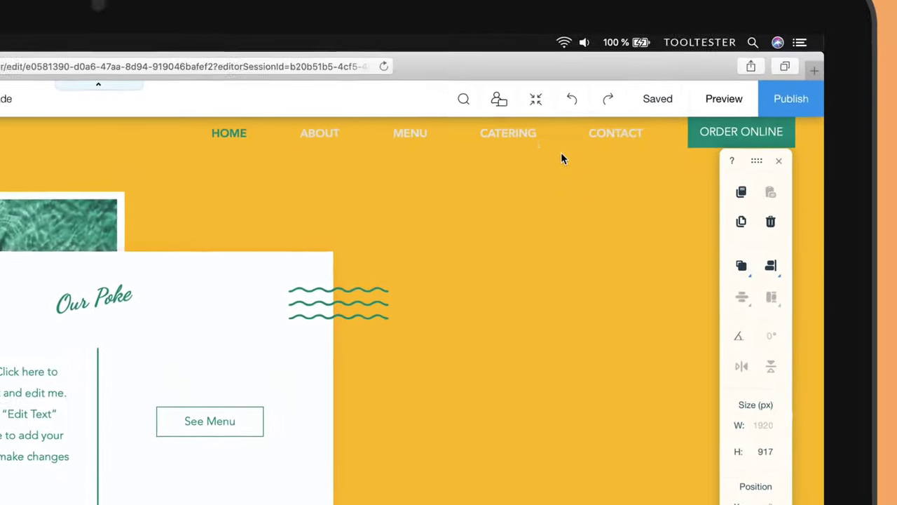
click(456, 149)
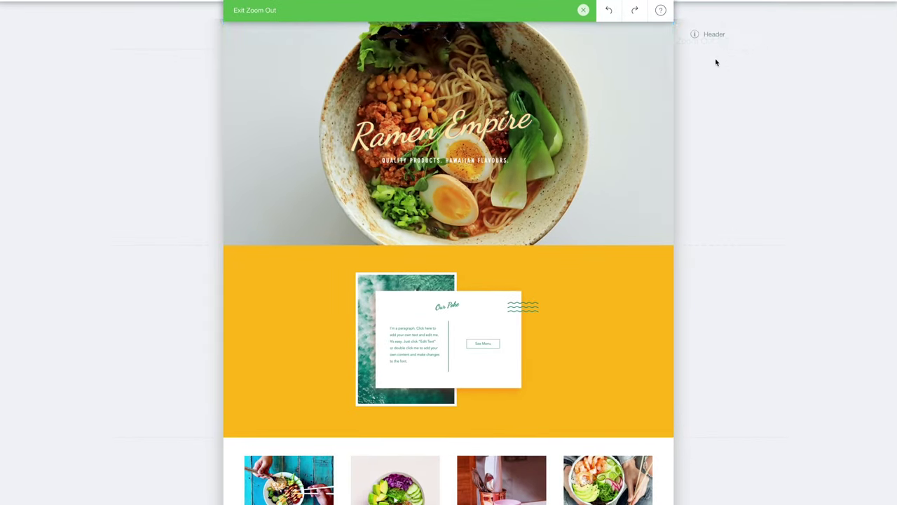
mouse_move(618, 267)
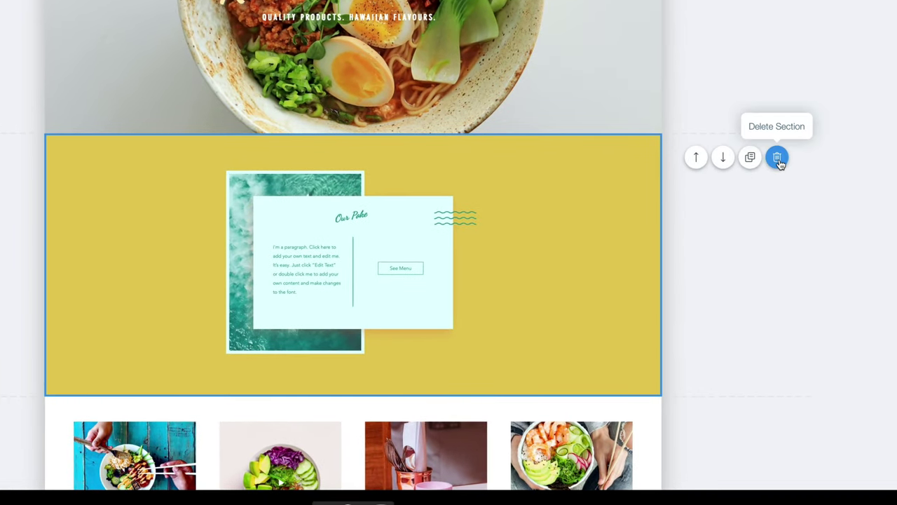
click(777, 157)
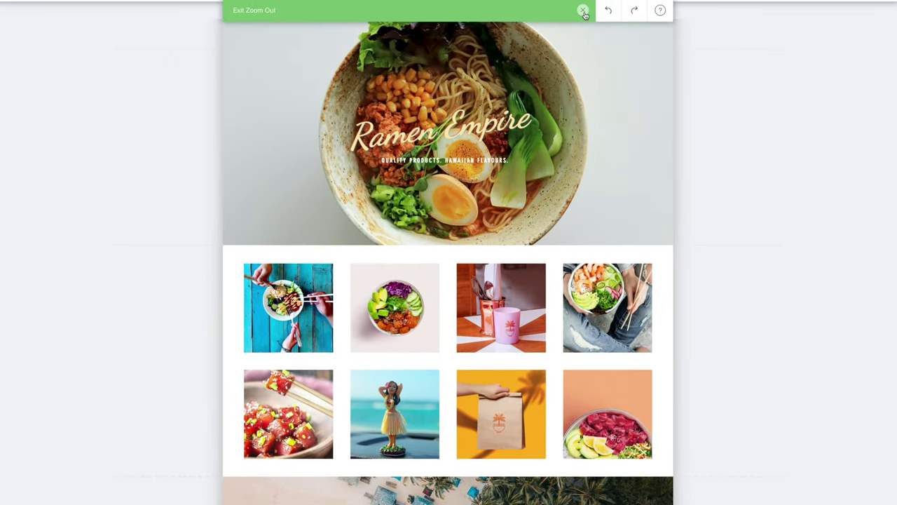
click(583, 12)
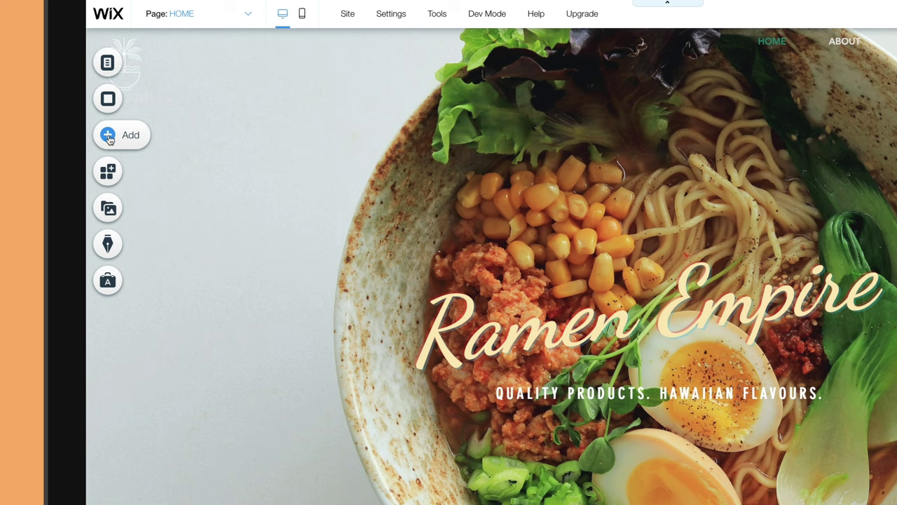
- Add a blank Classic strip above the footer and set its background colour to yellow #FFBD14
click(107, 136)
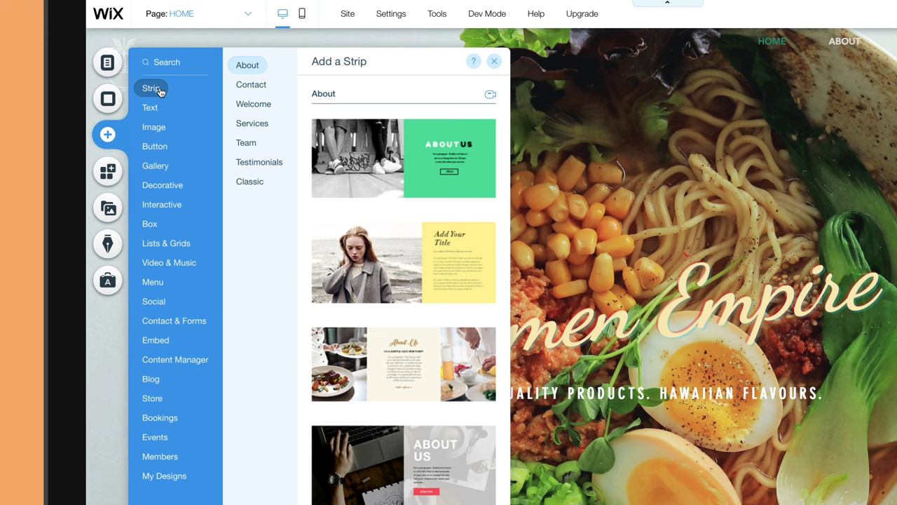
click(249, 181)
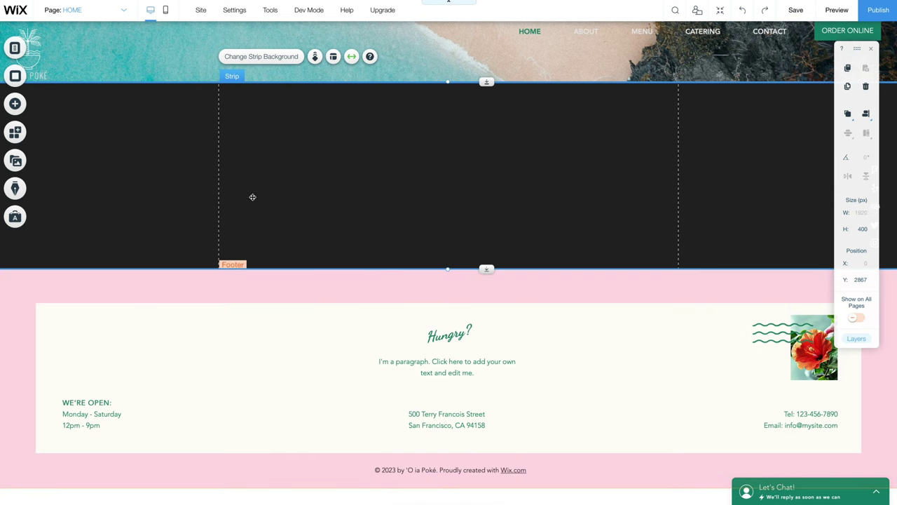
click(276, 58)
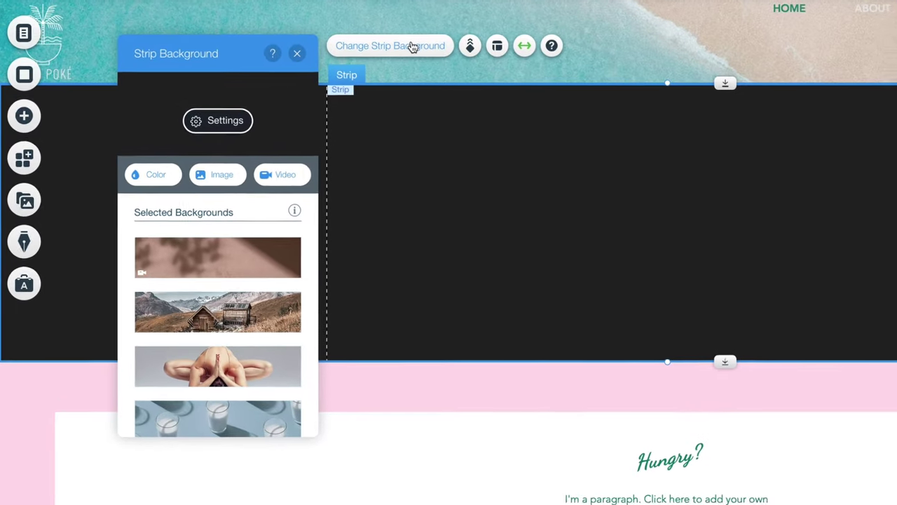
click(142, 173)
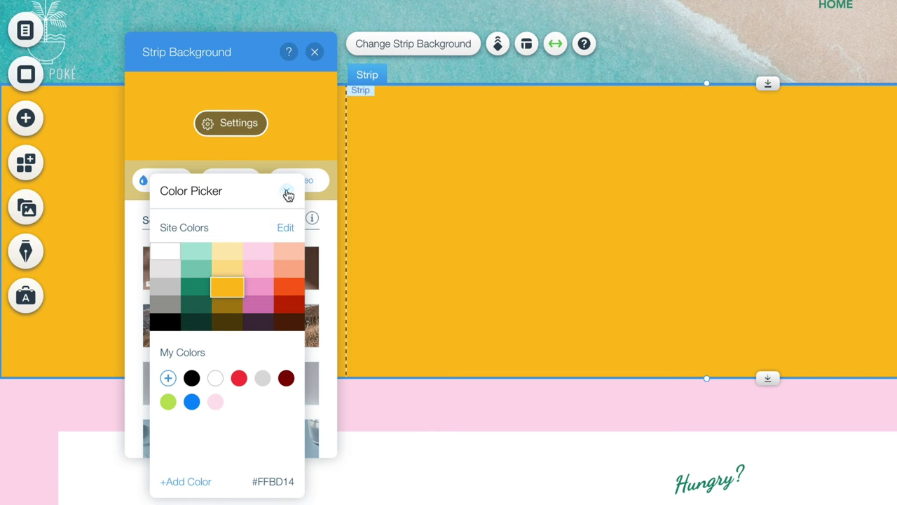
click(287, 191)
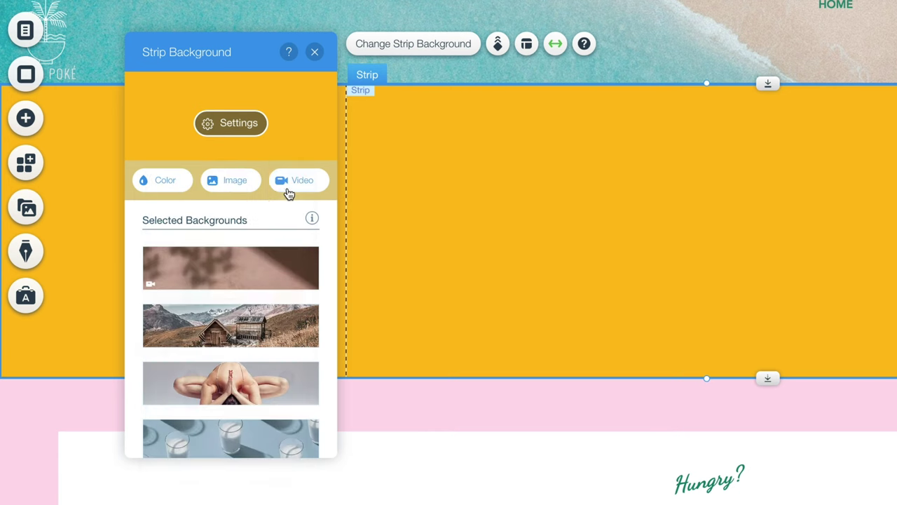
click(314, 54)
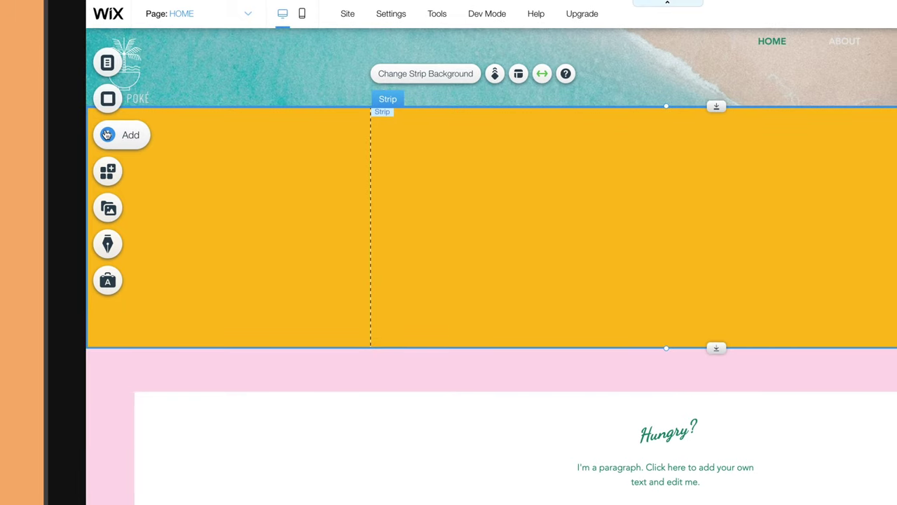
- Add a Heading 1 title reading "Our menu" near the top of the yellow strip and slightly enlarge its font
click(106, 135)
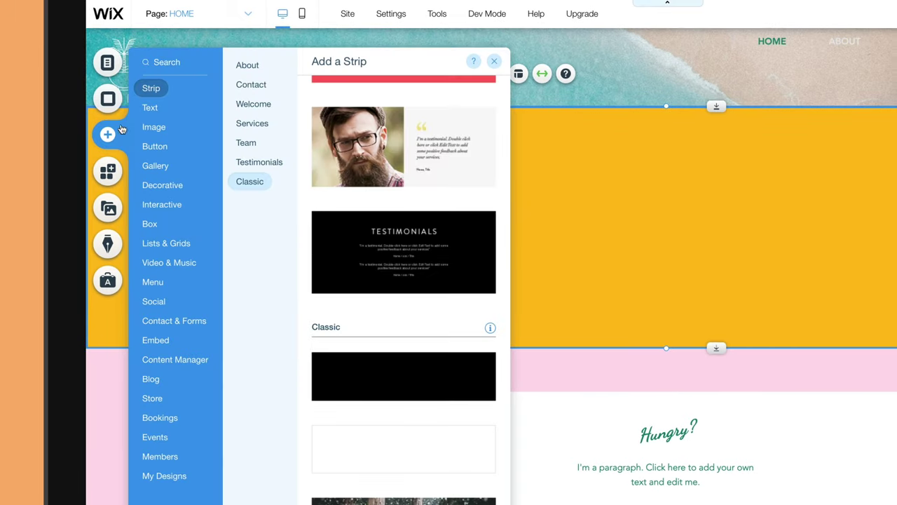
click(150, 110)
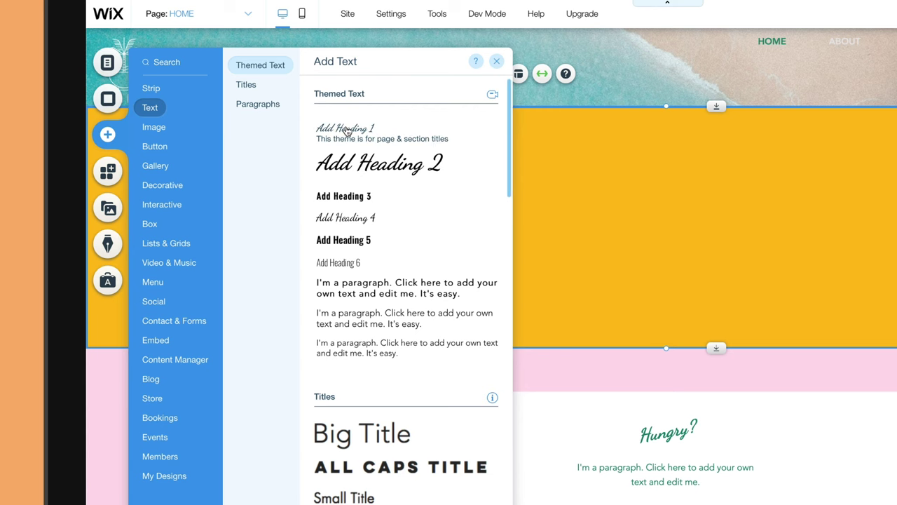
drag(347, 131, 652, 136)
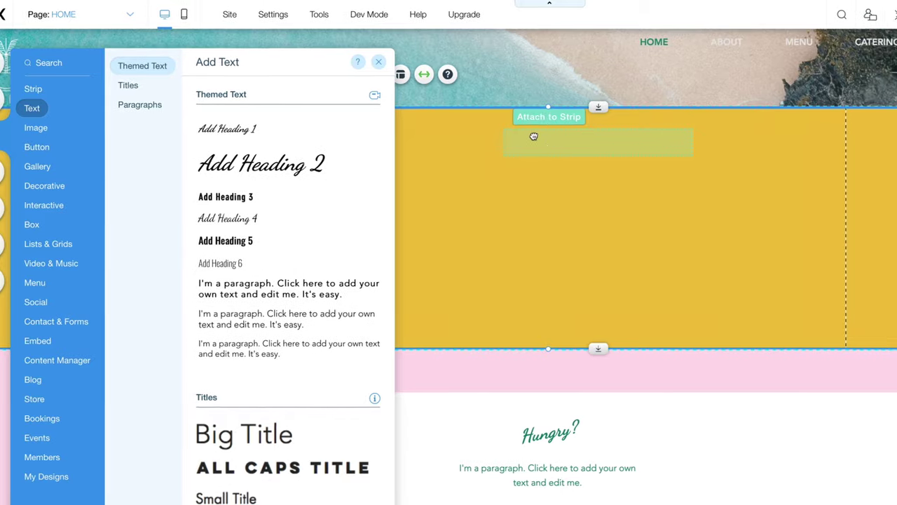
drag(534, 136, 534, 137)
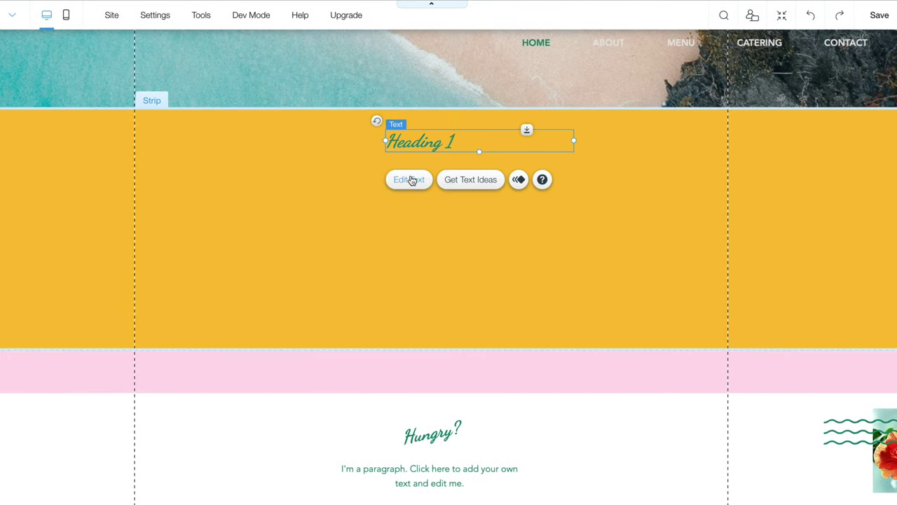
double_click(444, 143)
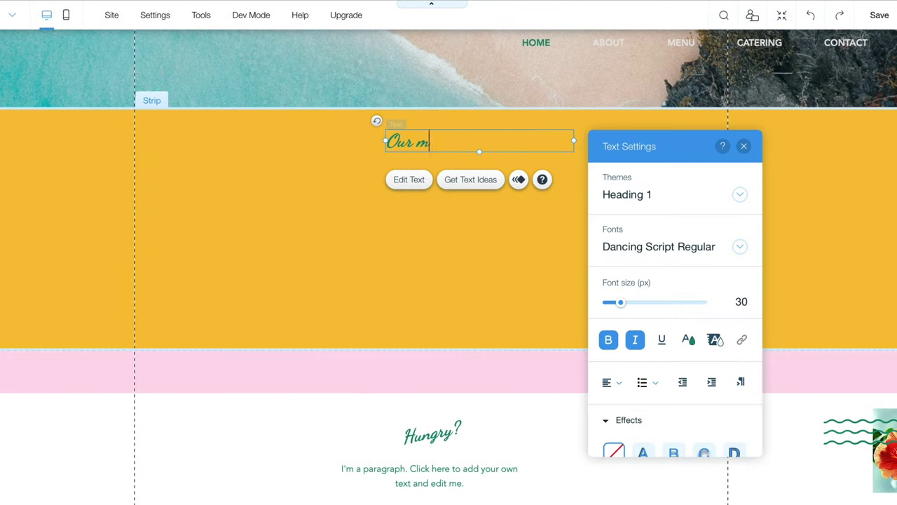
drag(620, 302, 623, 302)
click(744, 147)
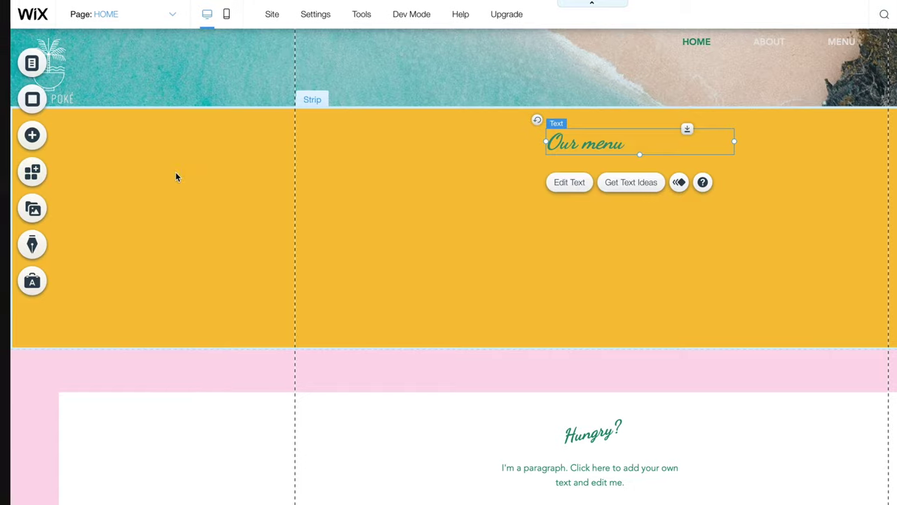
- Add a paragraph below the heading listing "Gladiator ramen - $12", "Caesar ramen - $12", "Chariot ramen - $13" and "Caesar ramen - $14" on separate lines
click(109, 139)
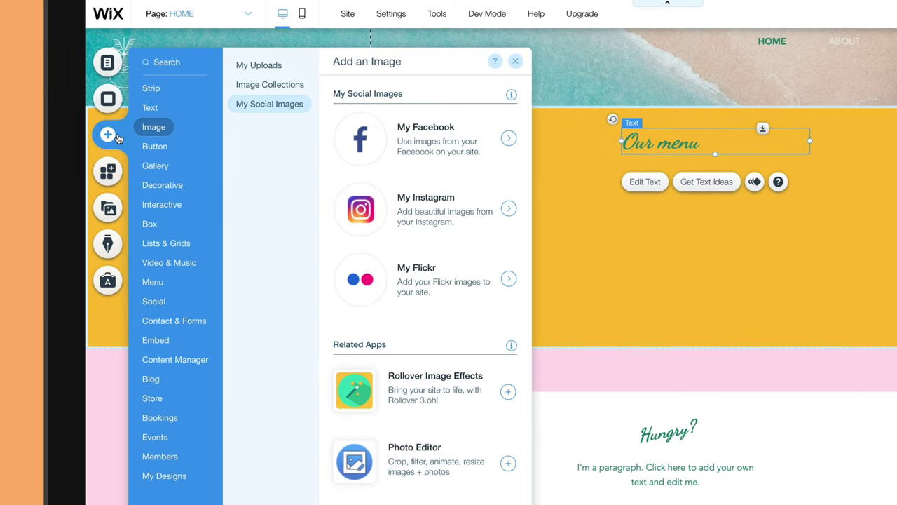
click(148, 109)
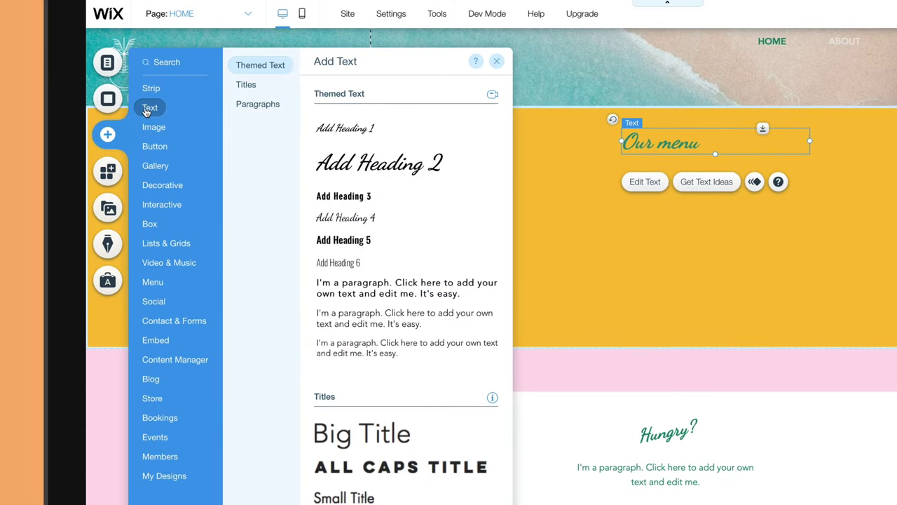
click(242, 105)
drag(327, 120, 644, 195)
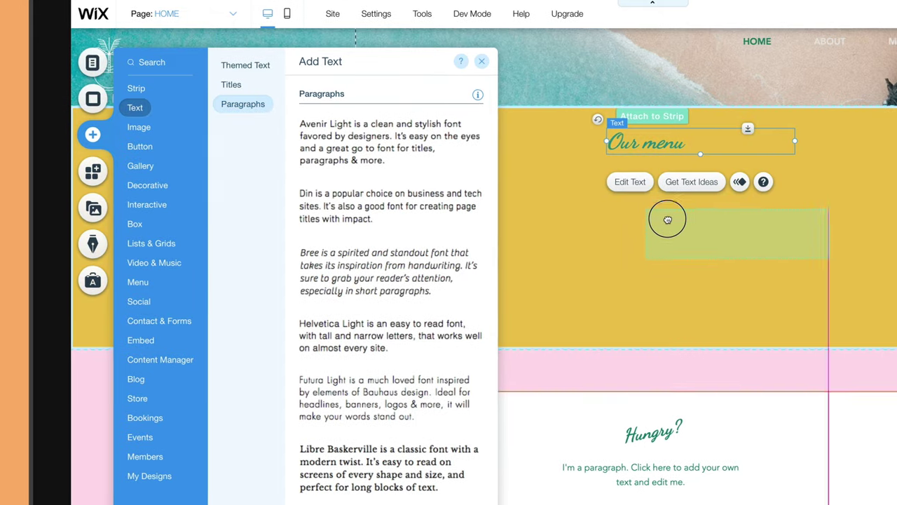
drag(558, 201, 558, 201)
double_click(561, 204)
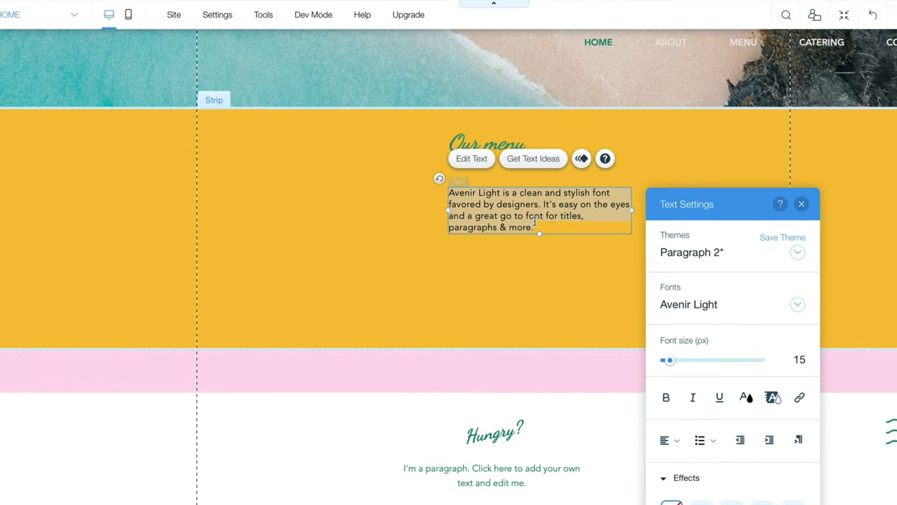
text(Gladiator ramen - $12 Caesar ramen - $12 Chariot ramen - $13 Caesar ramen - $14)
- Set all the text of the ramen price list to 27 px and make it bold
triple_click(574, 211)
key(ctrl+a)
drag(613, 360, 616, 362)
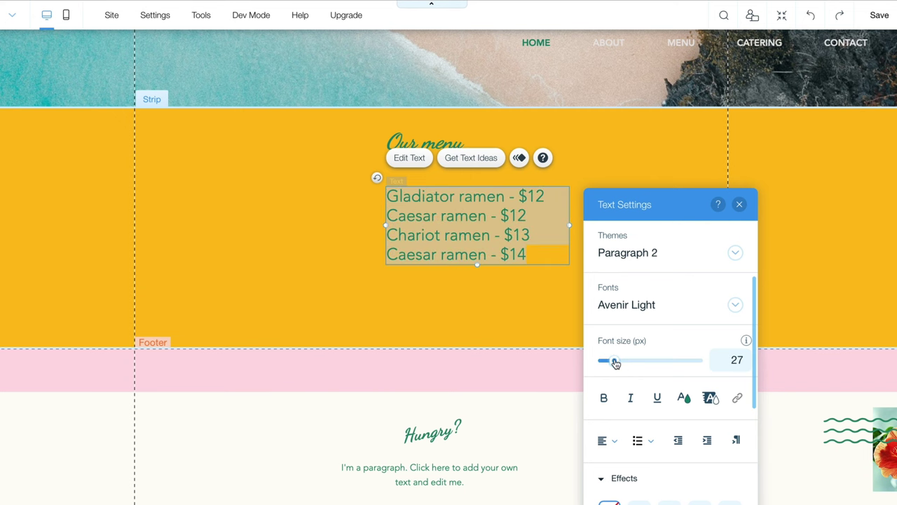
click(604, 397)
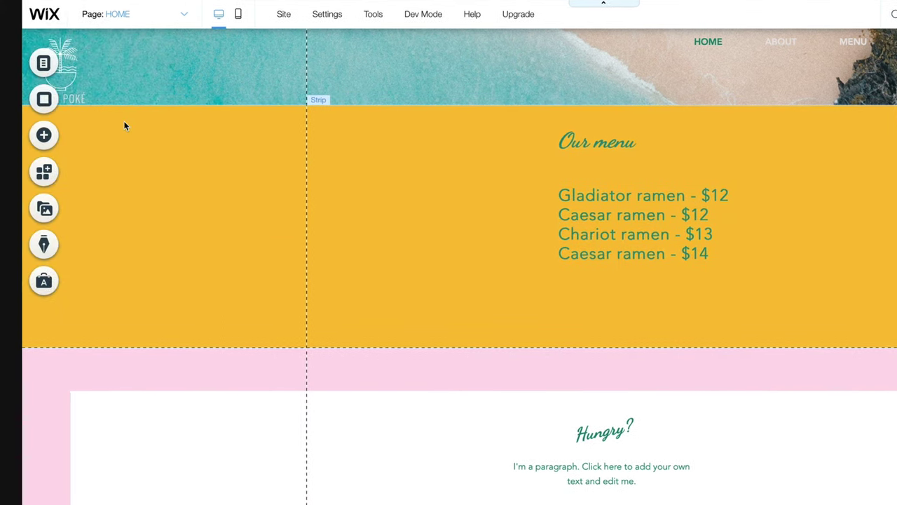
- Place a green rectangle from the basic shapes over the ramen price list and move it backward behind the text
click(54, 144)
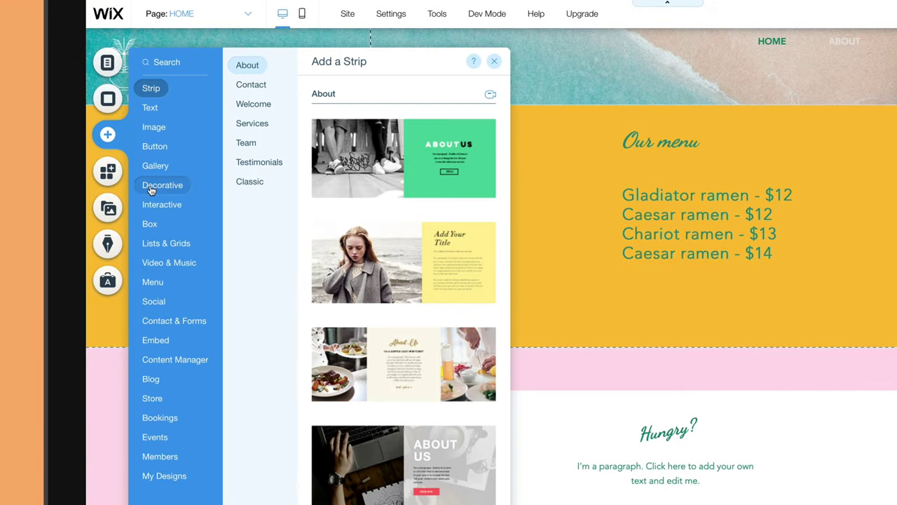
click(154, 189)
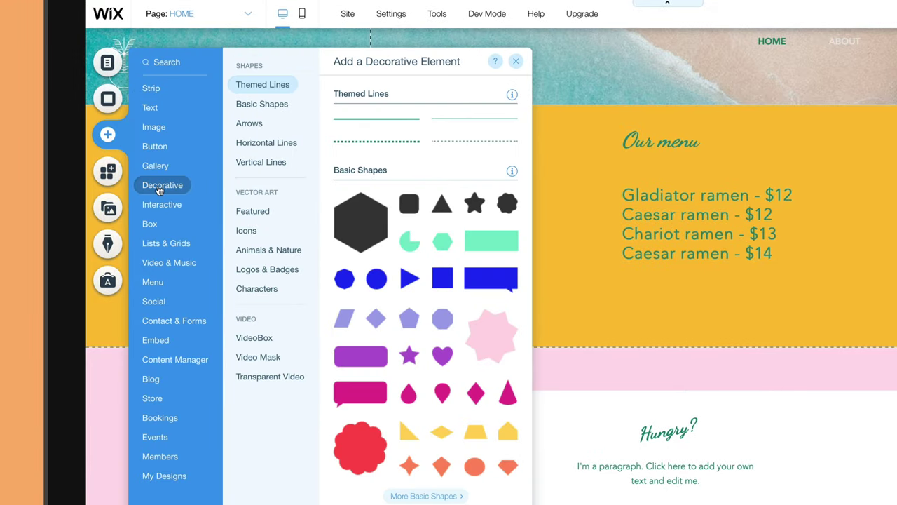
drag(475, 240, 649, 222)
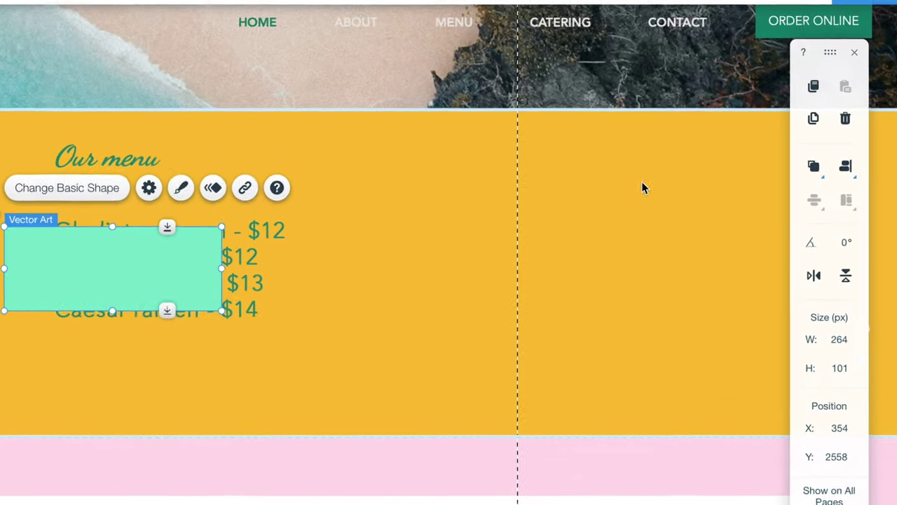
click(813, 166)
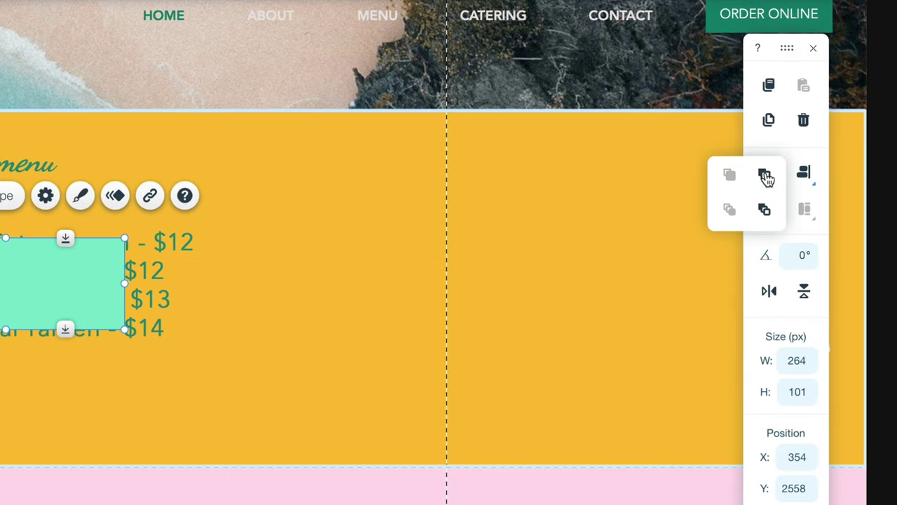
click(765, 211)
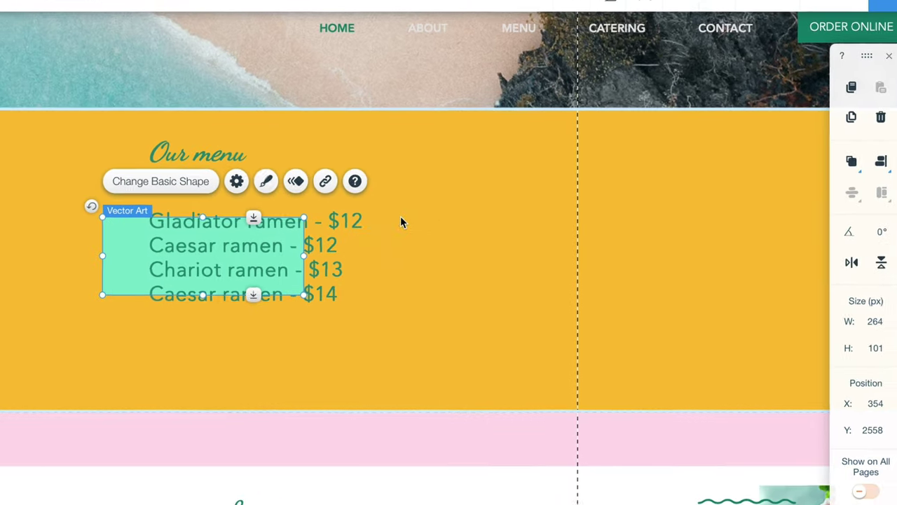
- Change the rectangle's fill colour to white
click(375, 174)
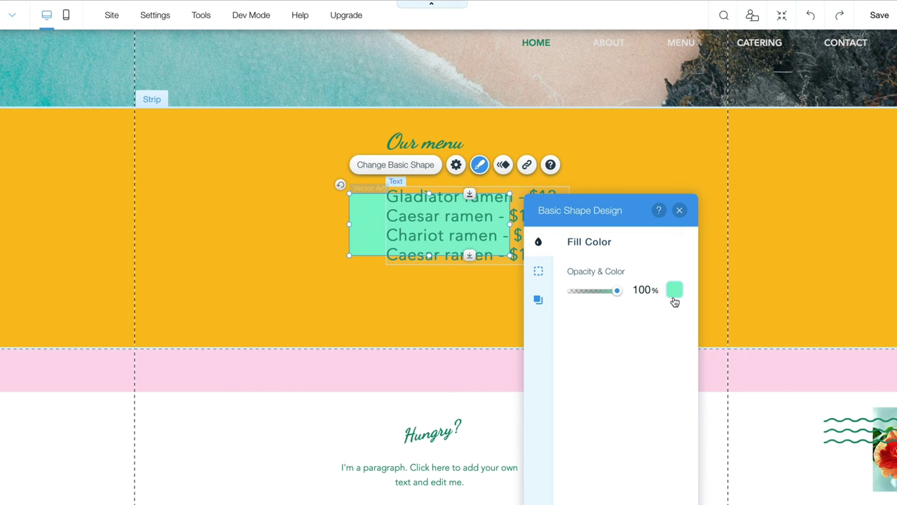
click(674, 290)
click(538, 301)
click(679, 211)
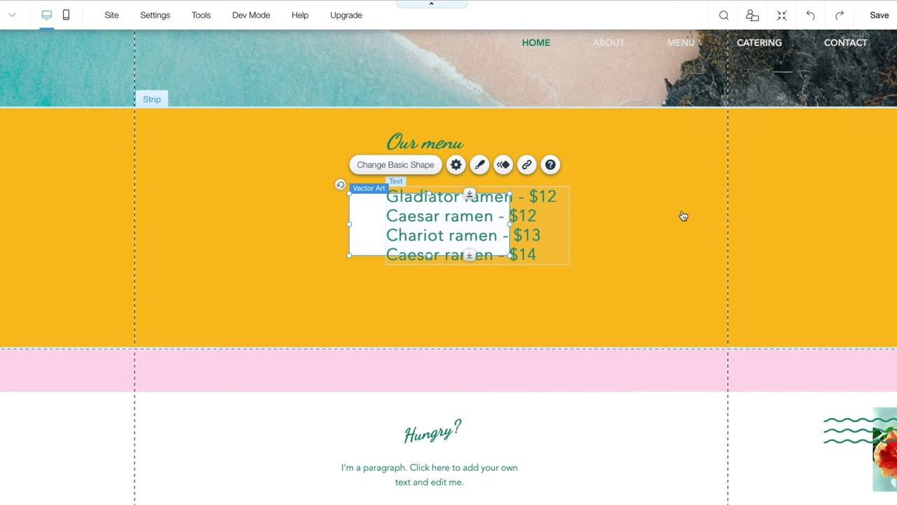
- Enlarge the white rectangle to frame the price list, and centre the list and the "Our menu" heading on it
drag(510, 255, 573, 308)
drag(466, 282, 466, 316)
drag(440, 192, 440, 171)
drag(349, 240, 316, 225)
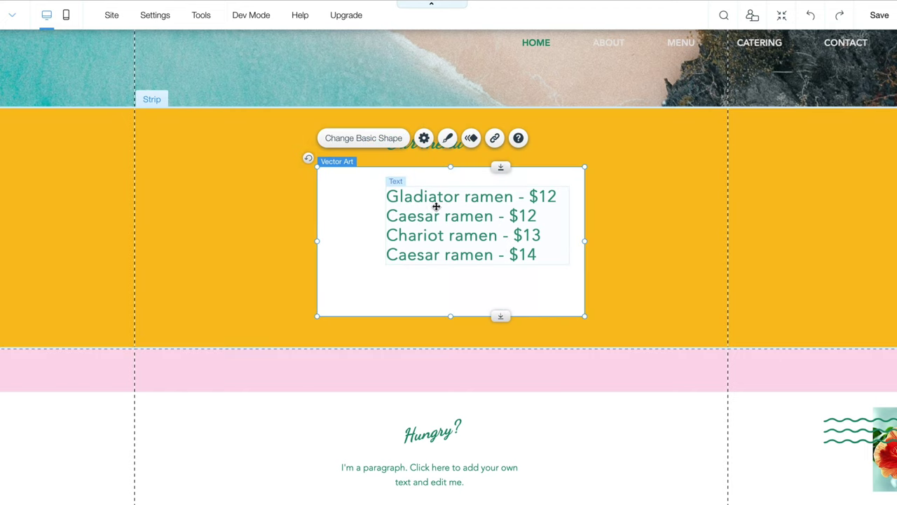
drag(404, 203, 371, 219)
drag(417, 147, 436, 170)
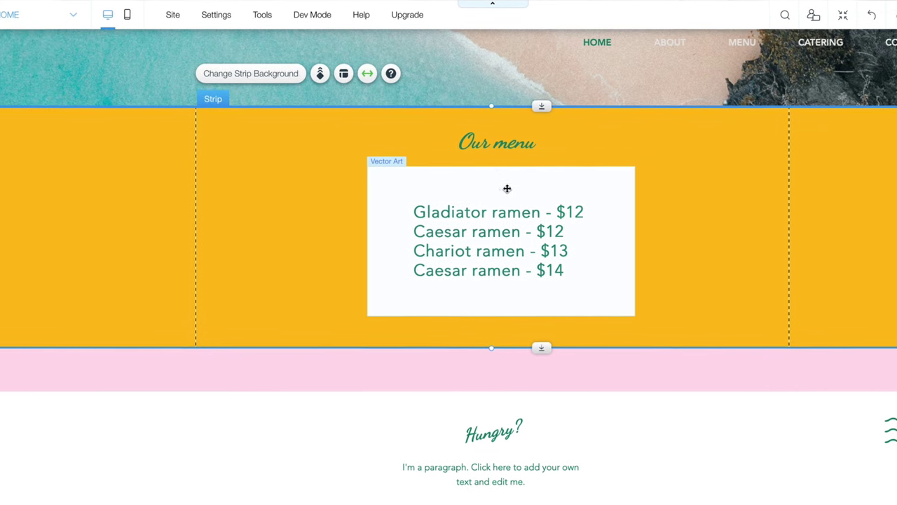
click(102, 136)
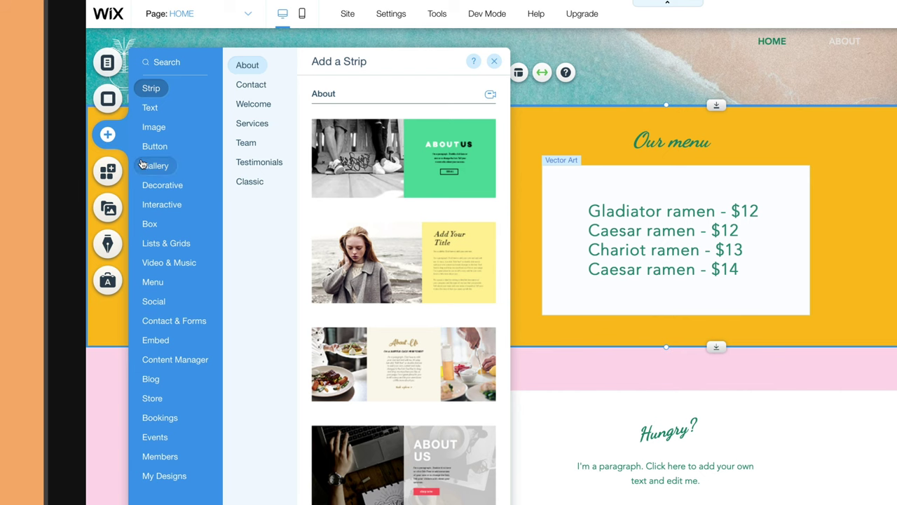
click(147, 166)
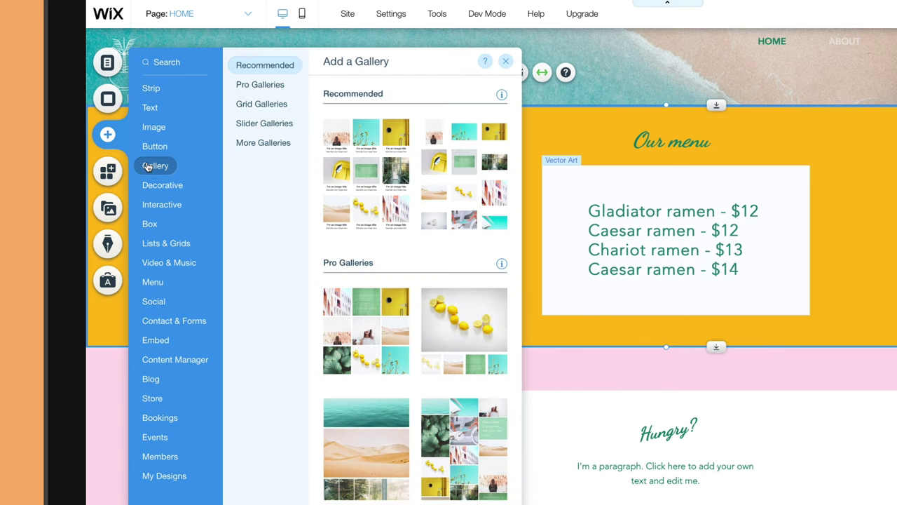
click(506, 62)
- Change the layout of the existing food photo gallery below the hero strip to Masonry
scroll(479, 210, down, 10)
scroll(479, 210, up, 5)
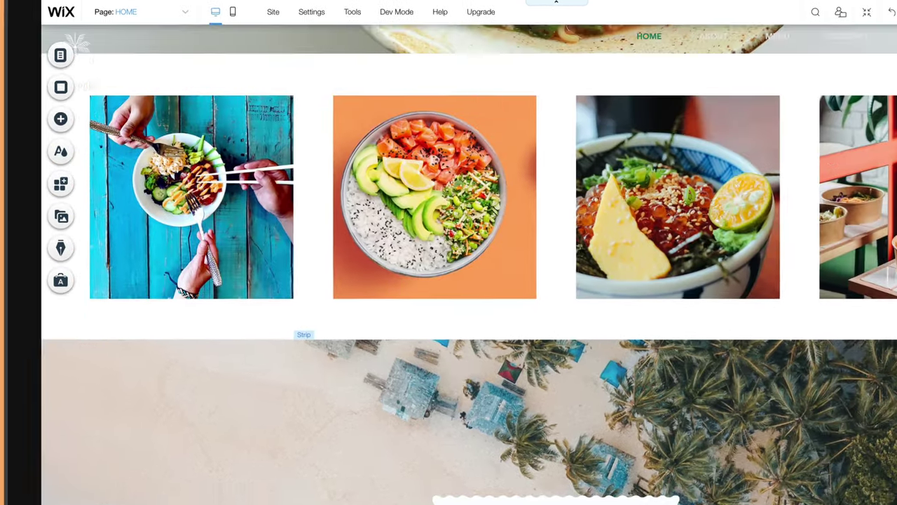
scroll(753, 499, up, 2)
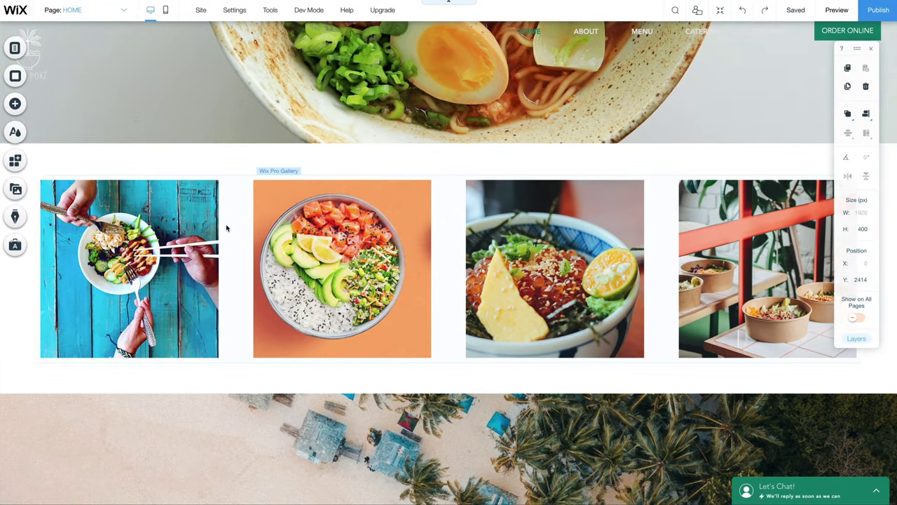
click(231, 228)
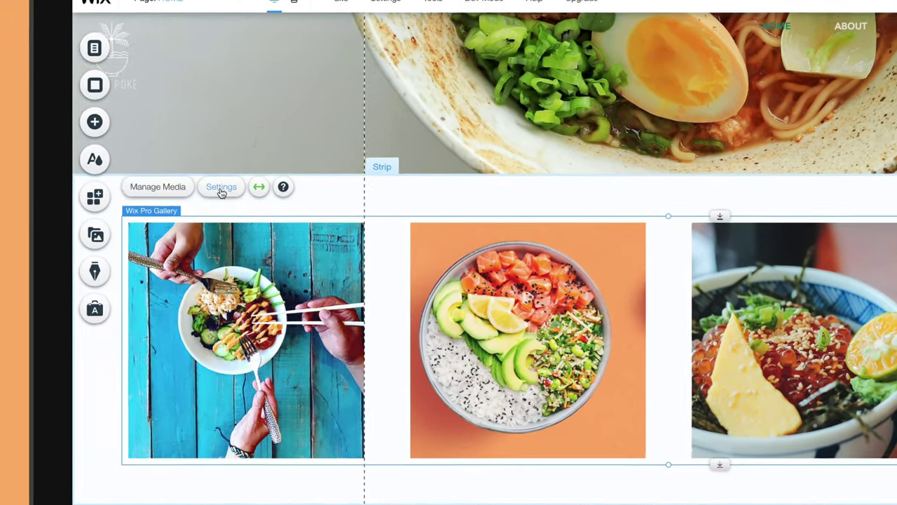
click(145, 163)
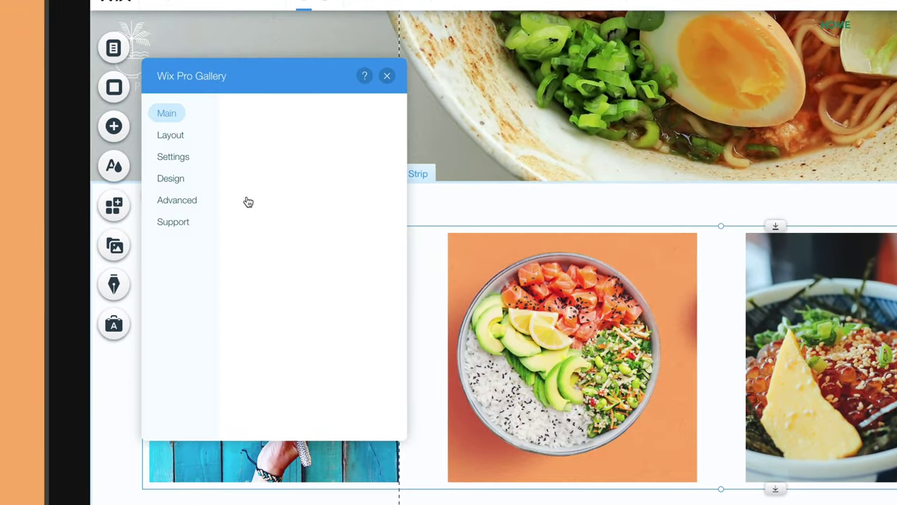
click(172, 135)
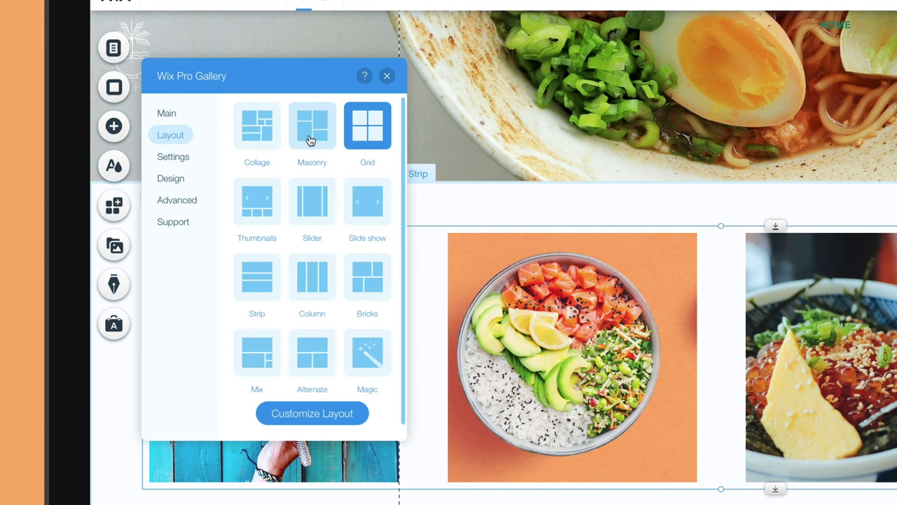
click(310, 140)
- Delete all four existing food photos from the gallery's media
click(168, 115)
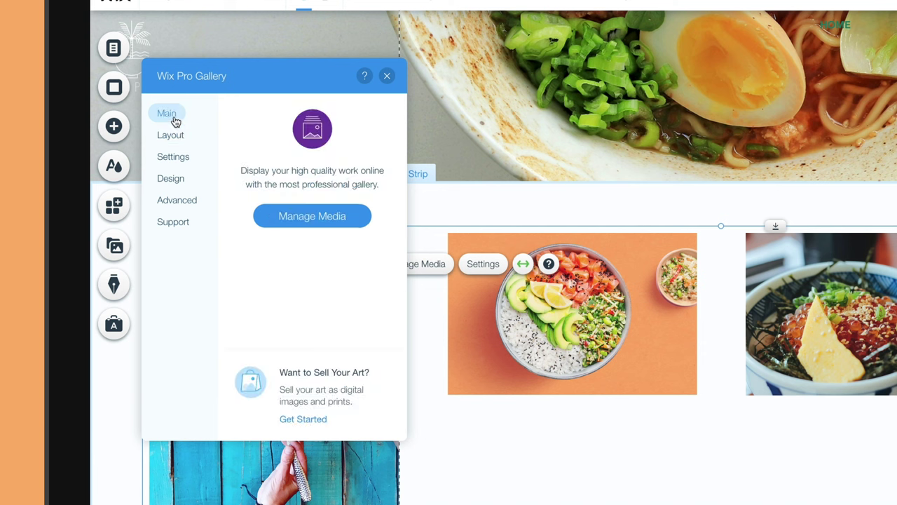
click(296, 217)
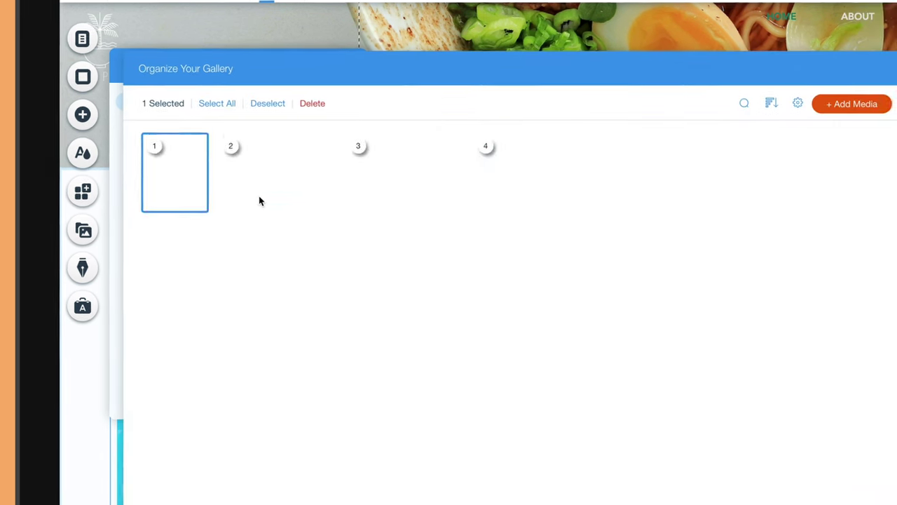
ctrl+click(403, 154)
ctrl+click(294, 136)
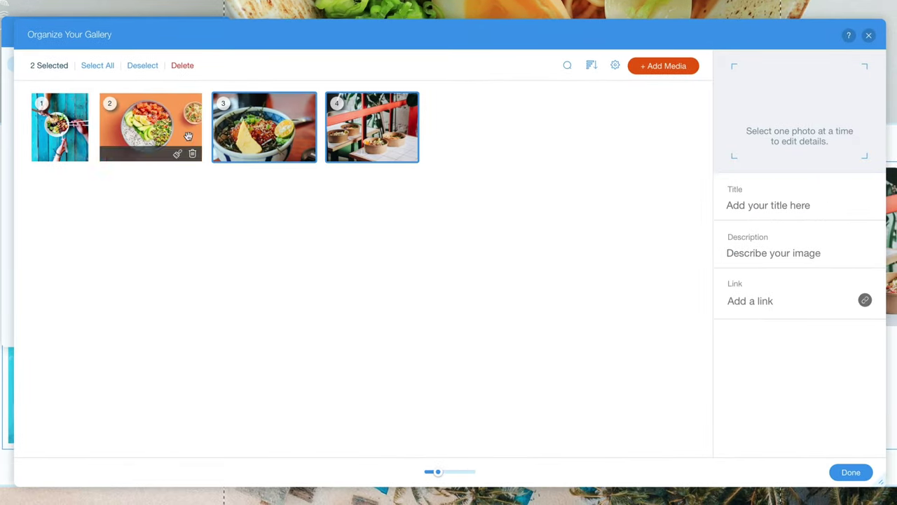
ctrl+click(177, 137)
click(139, 69)
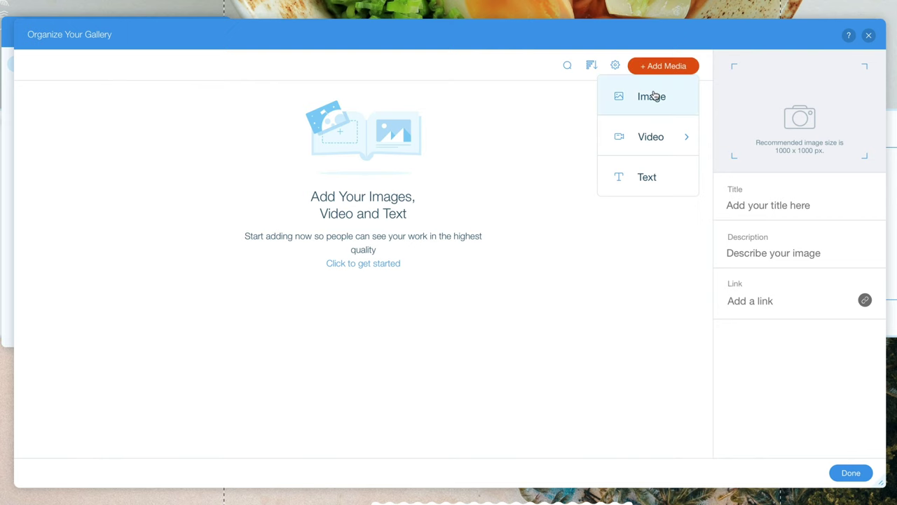
- Search Media from Wix for "ramen" and add four ramen bowl photos to the gallery
click(653, 96)
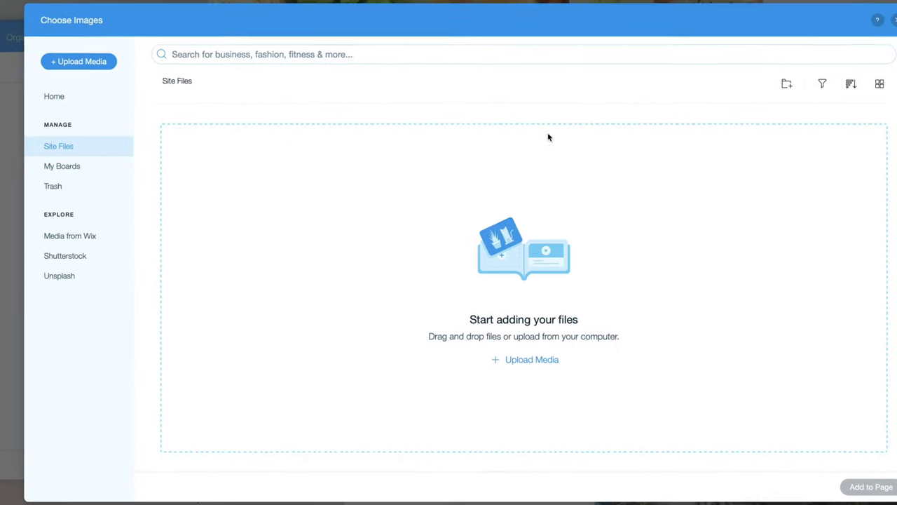
click(64, 234)
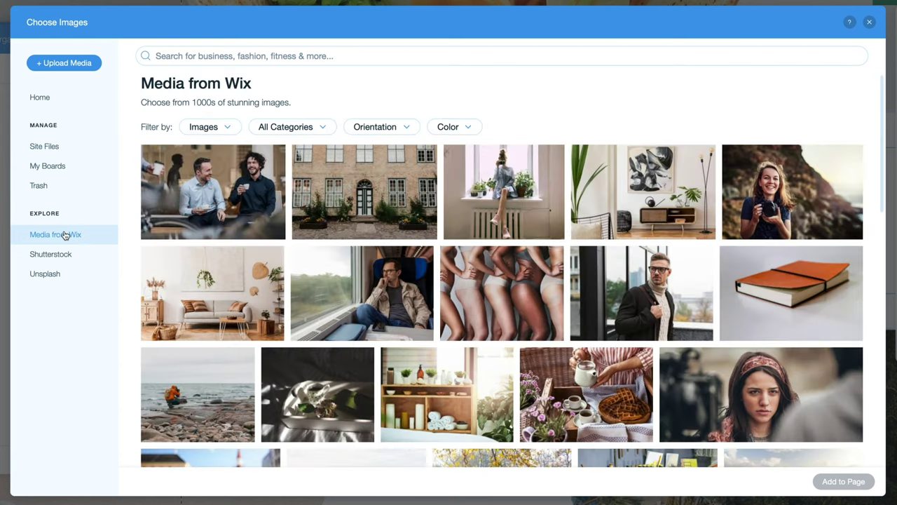
click(301, 56)
text(ramen)
key(Return)
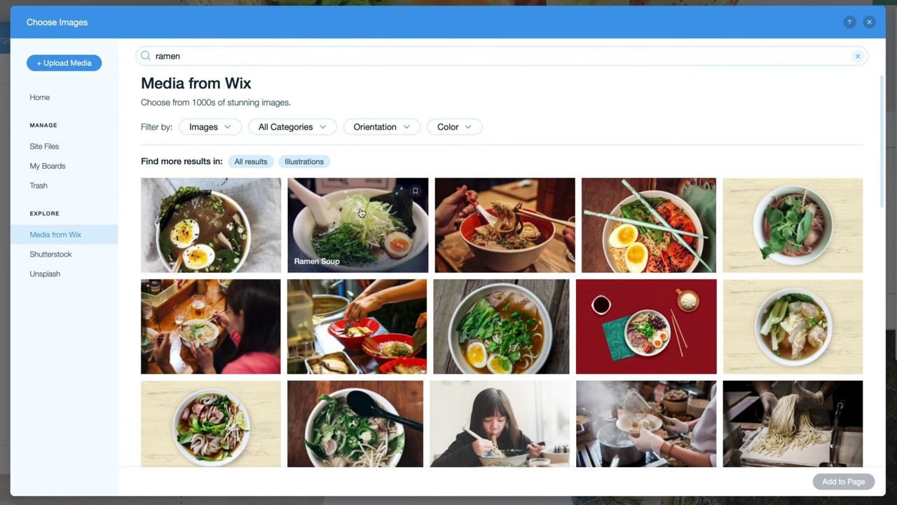
click(648, 224)
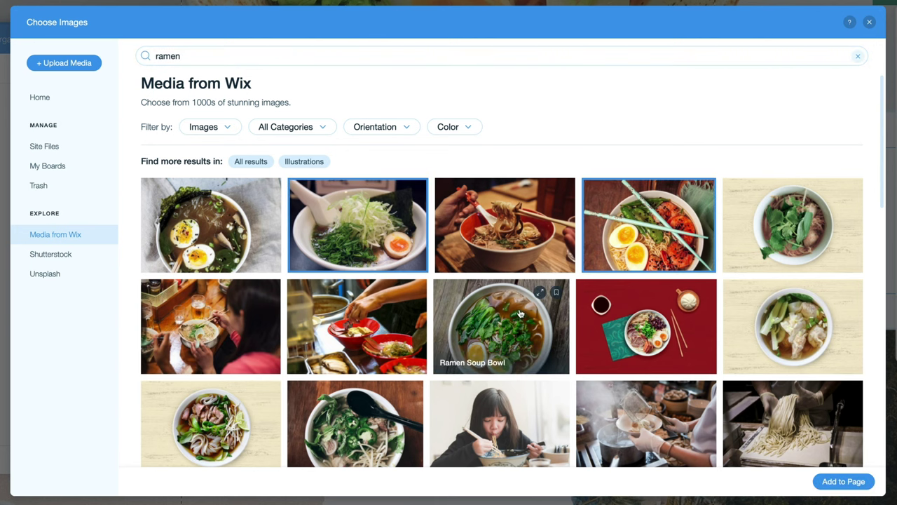
click(515, 315)
click(213, 245)
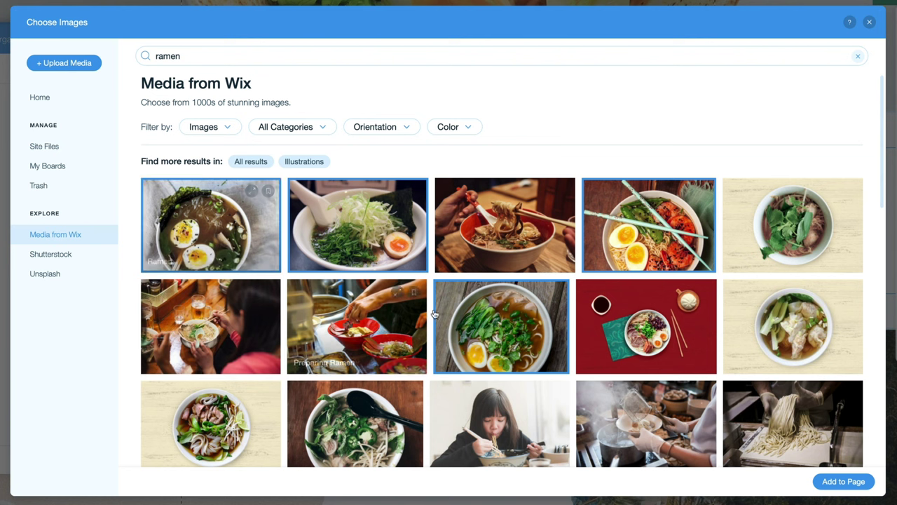
click(843, 481)
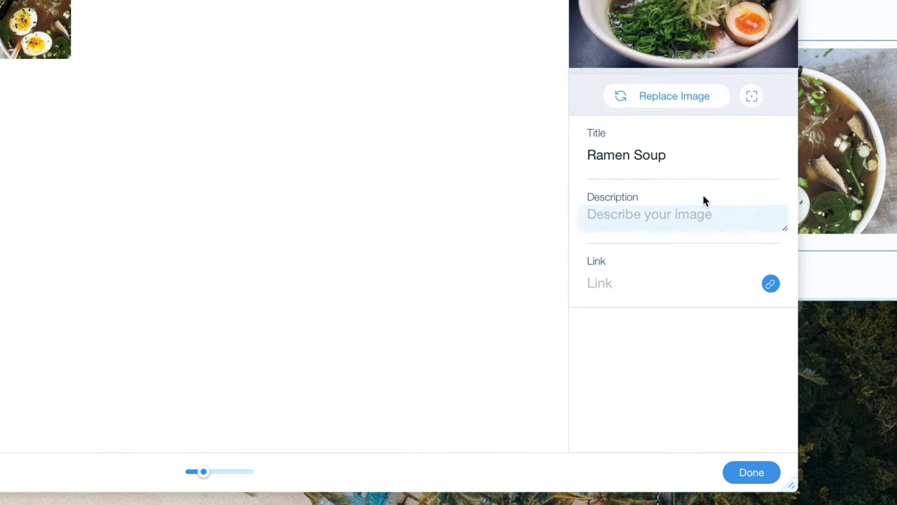
- Set the "Ramen Soup" photo's title to "Takeaway ramen in Barcelona" and finish organizing the gallery
click(672, 154)
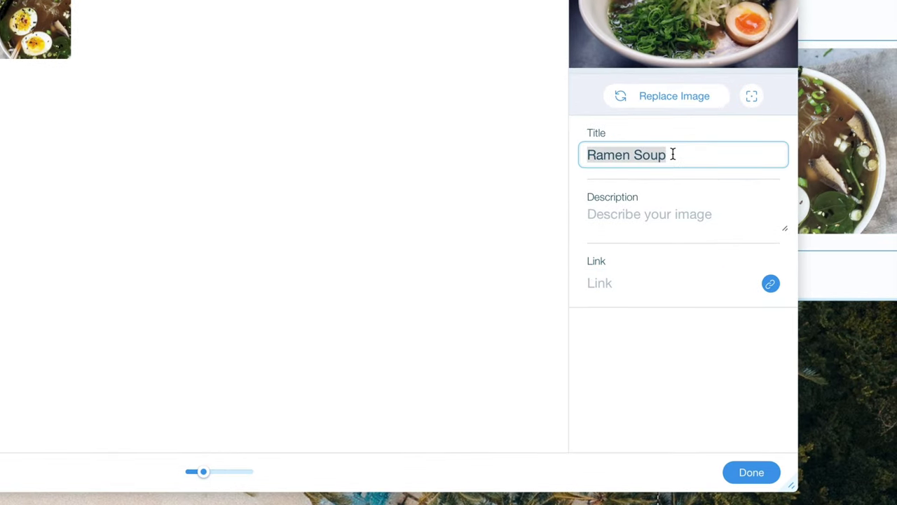
text(Takeaway ra)
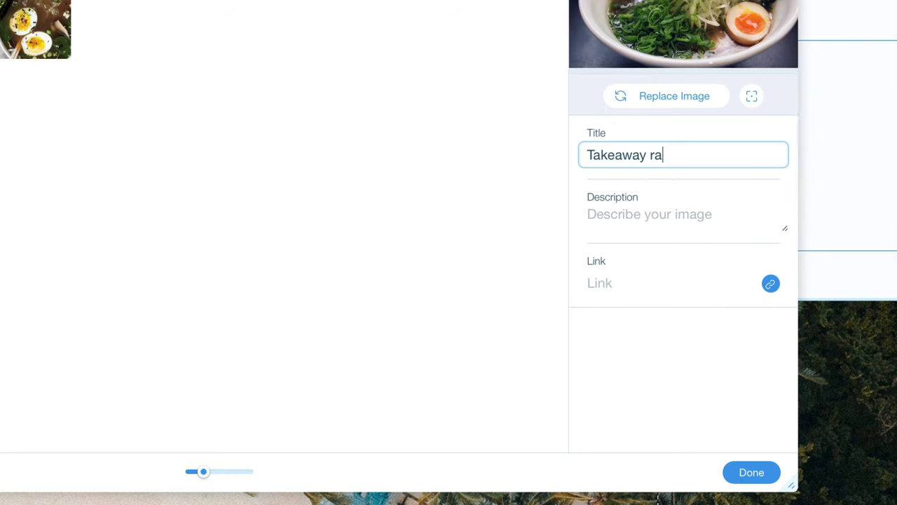
text(men in Barcelona)
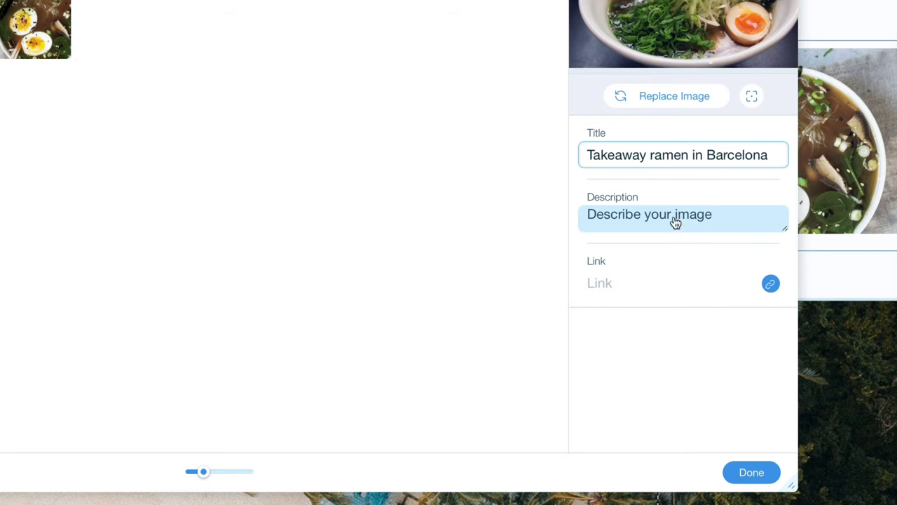
click(747, 473)
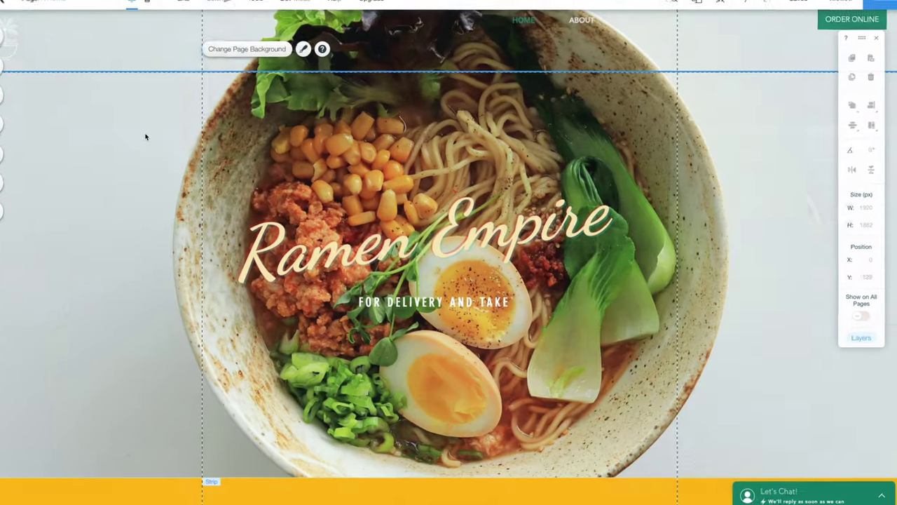
- Add a yellow strip below the photo gallery and place a "Get in Touch" contact form over it
scroll(164, 144, down, 5)
scroll(163, 144, down, 5)
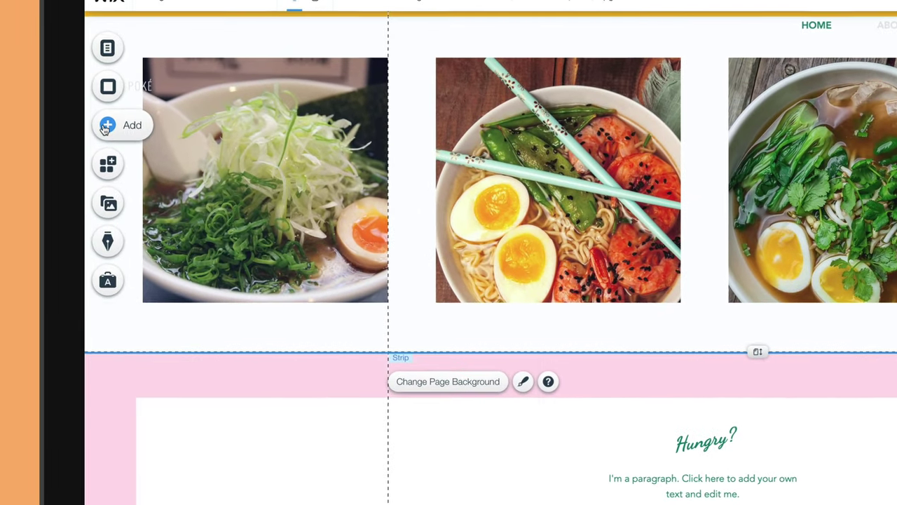
click(107, 126)
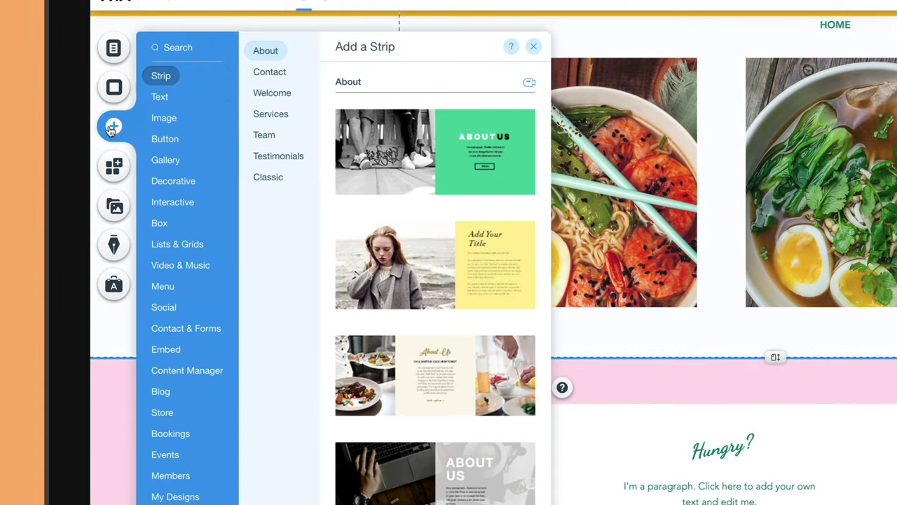
click(160, 336)
drag(399, 222, 708, 345)
drag(598, 310, 560, 295)
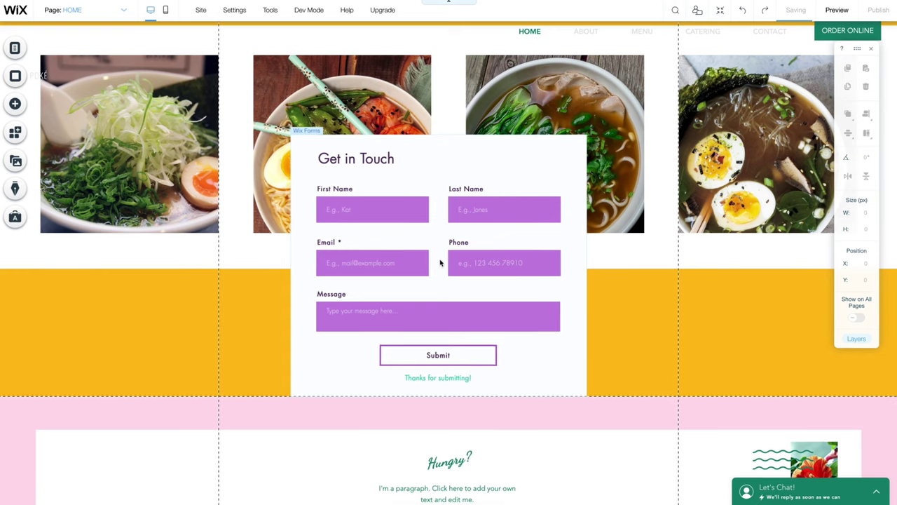
- Move the contact form down into the yellow strip and extend the strip below the form's lower edge
drag(476, 133, 471, 312)
scroll(473, 312, down, 3)
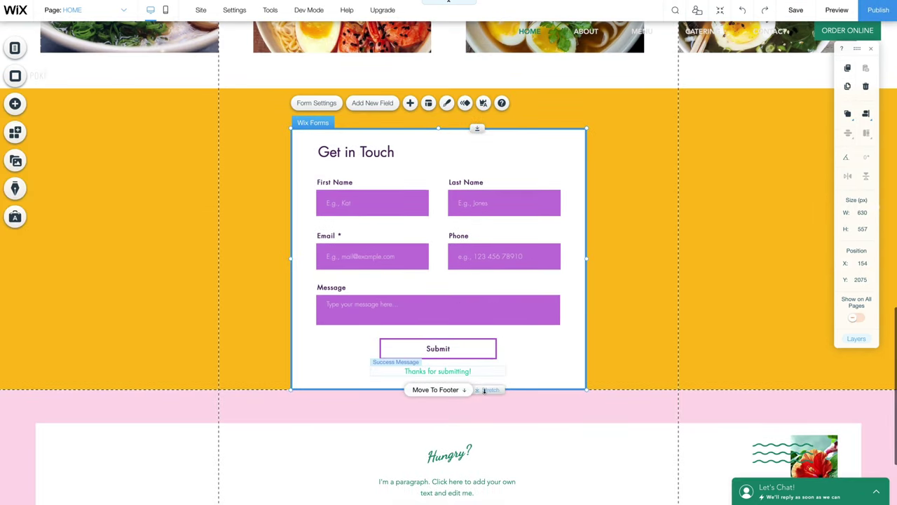
click(483, 392)
drag(487, 390, 482, 430)
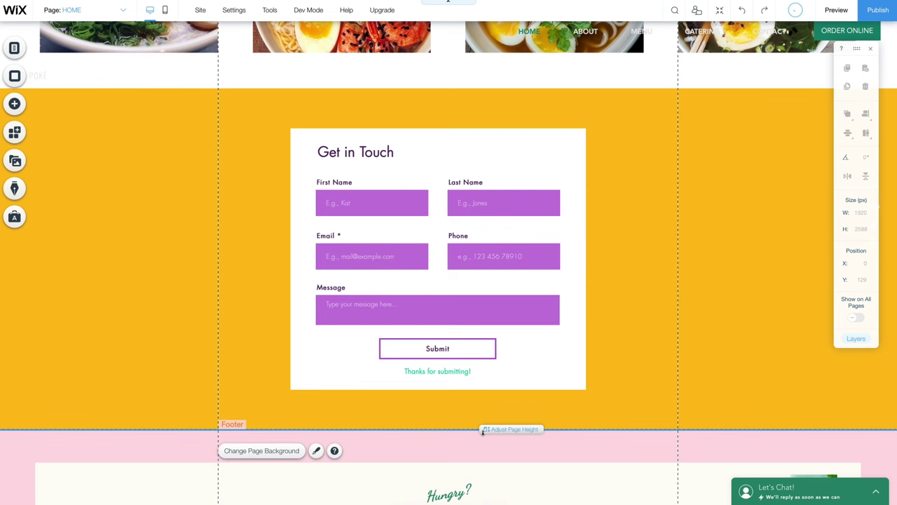
click(648, 203)
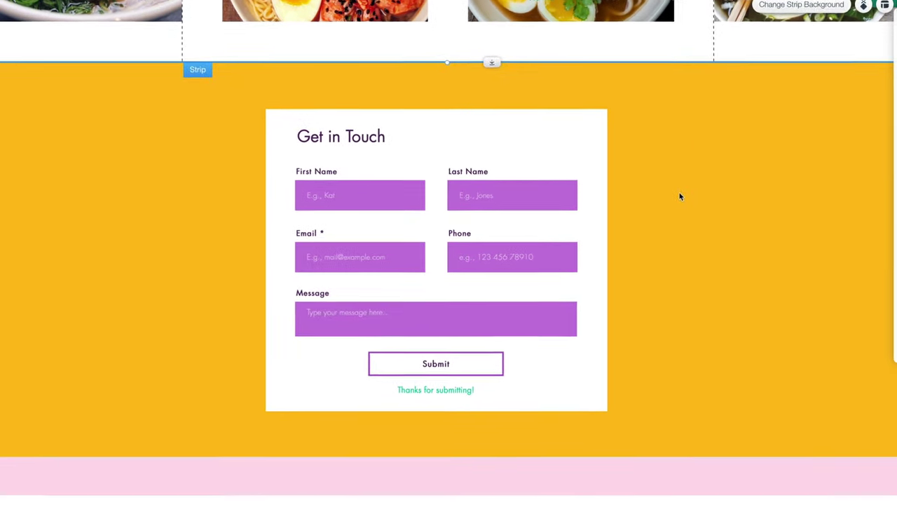
- Change the form's Message field title to "Your order"
click(306, 297)
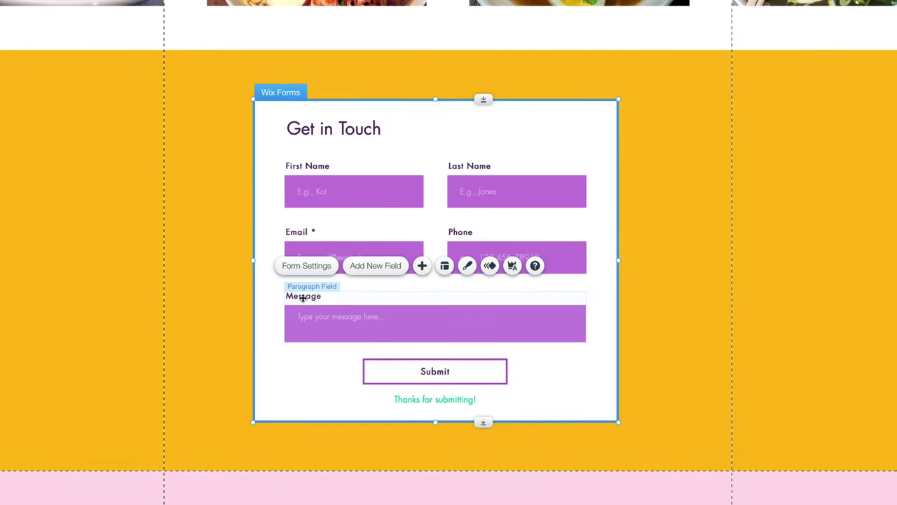
click(304, 297)
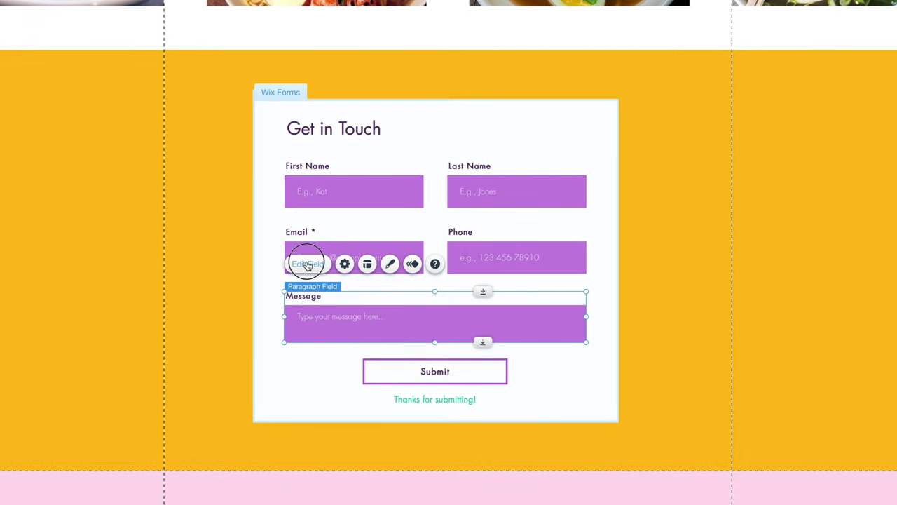
click(308, 265)
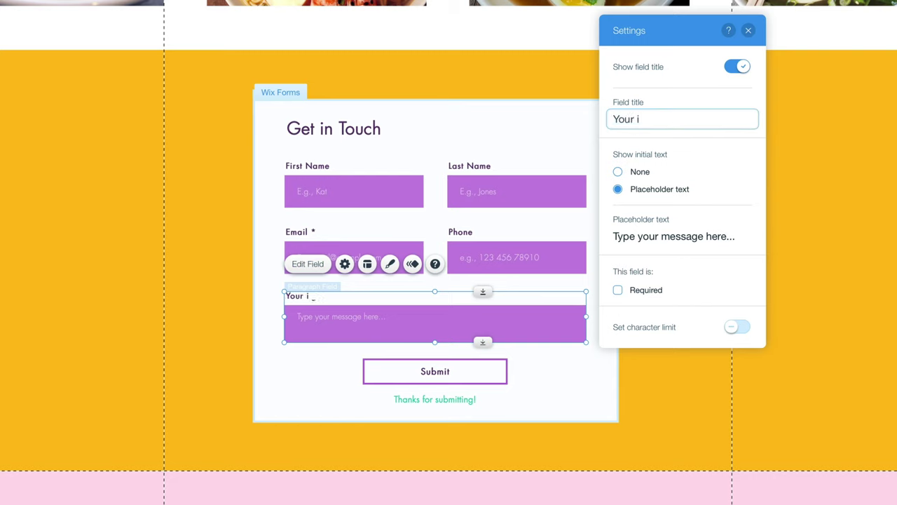
click(749, 30)
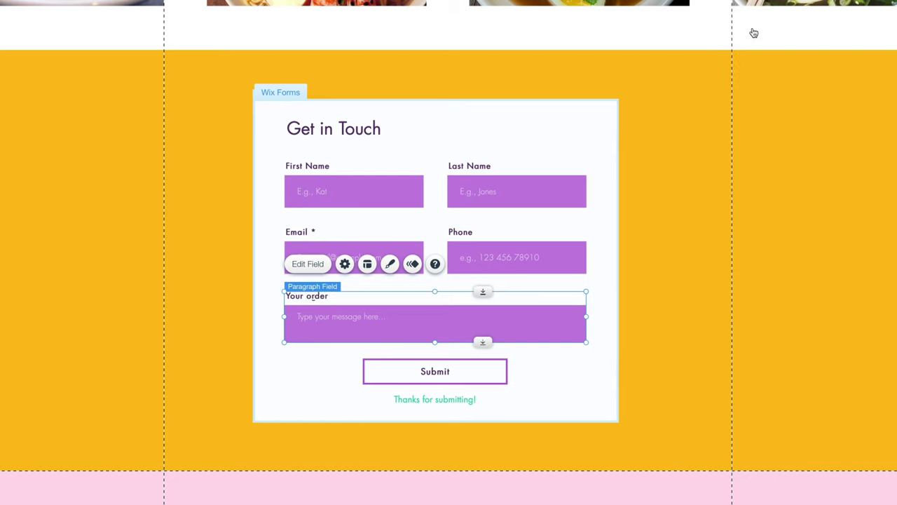
click(656, 239)
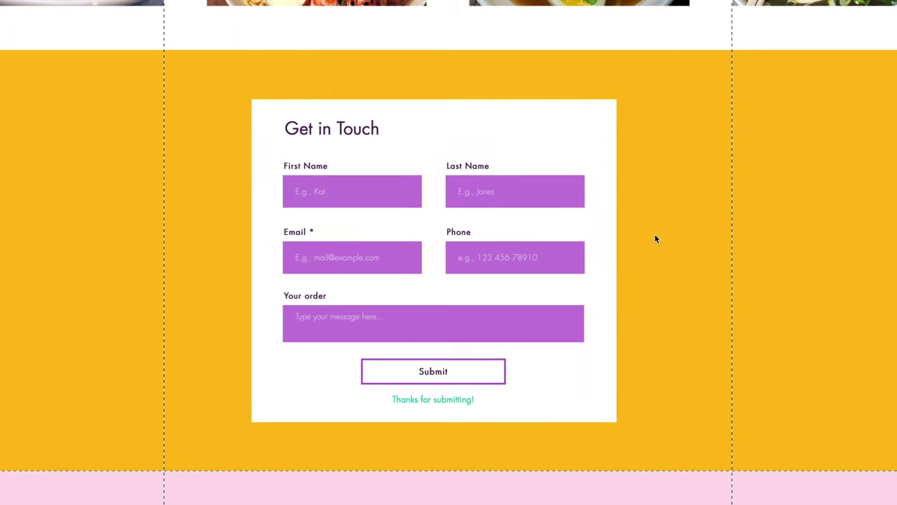
- Add a short text field to the form and set its field title to "Pick up time"
click(550, 138)
click(611, 107)
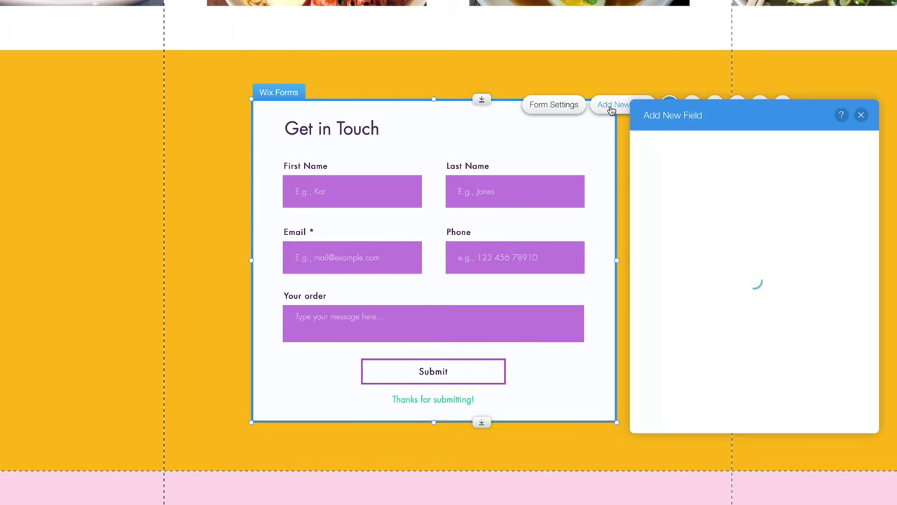
click(651, 170)
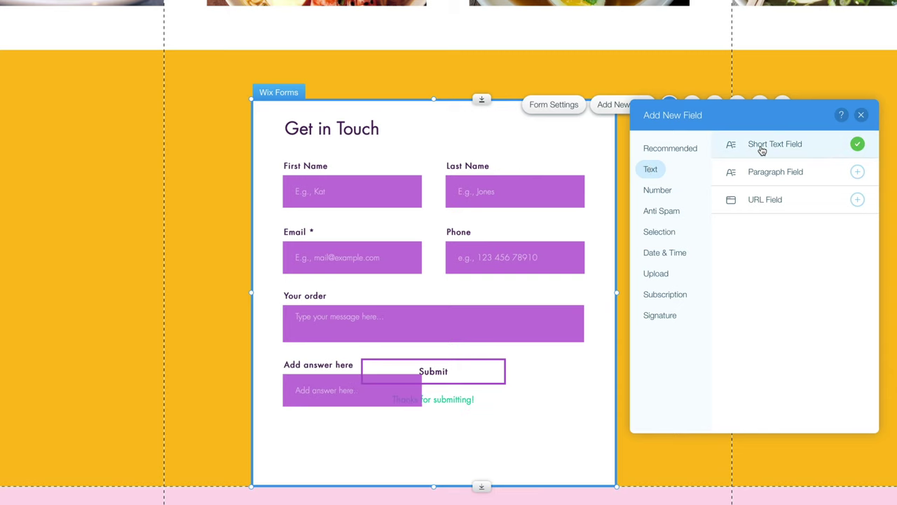
click(325, 366)
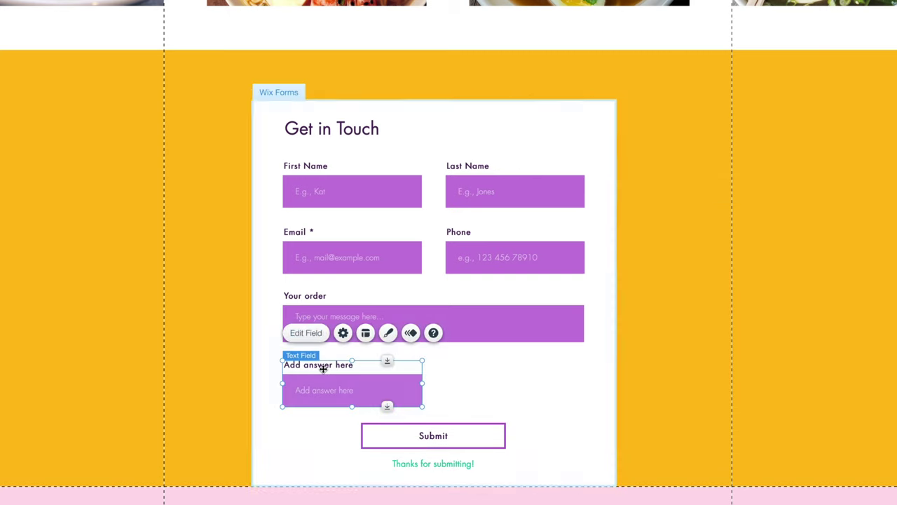
click(309, 334)
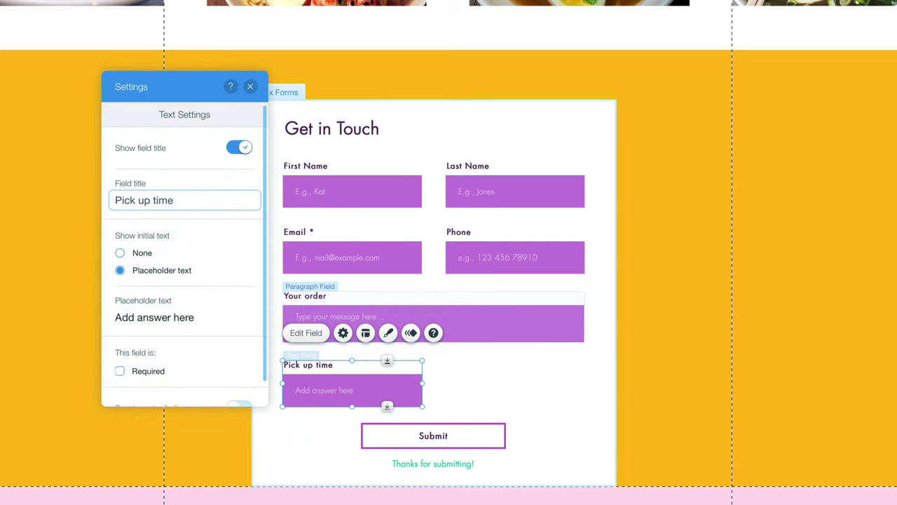
click(249, 87)
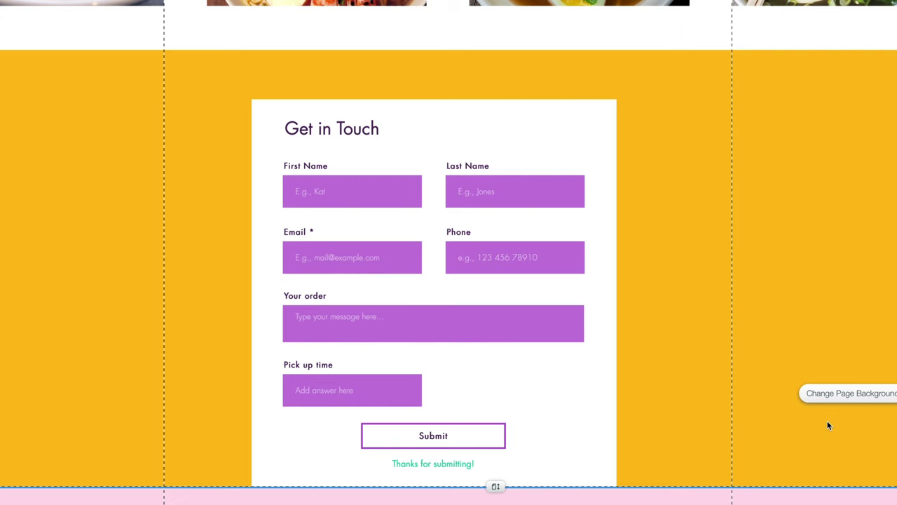
- Restyle the form with a yellow background, pale yellow fields, green field titles and a teal Submit button with larger white text, over a magenta strip
click(546, 372)
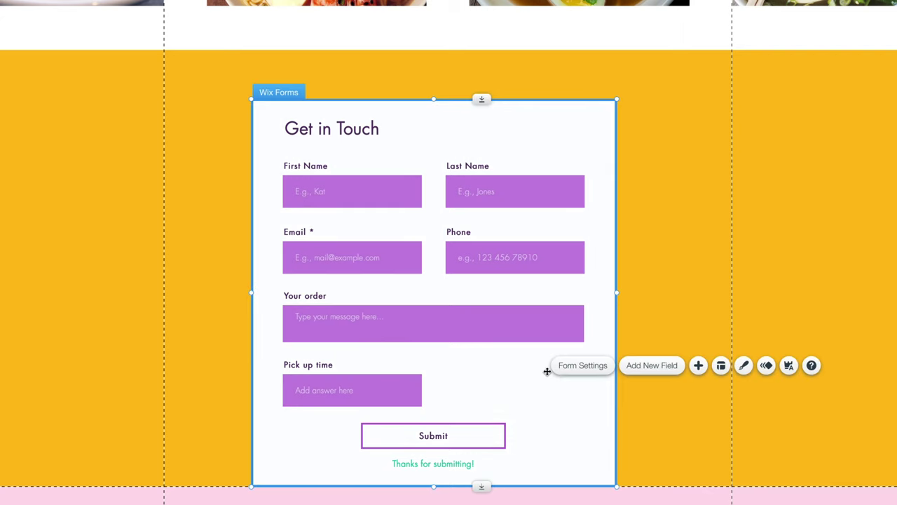
click(744, 366)
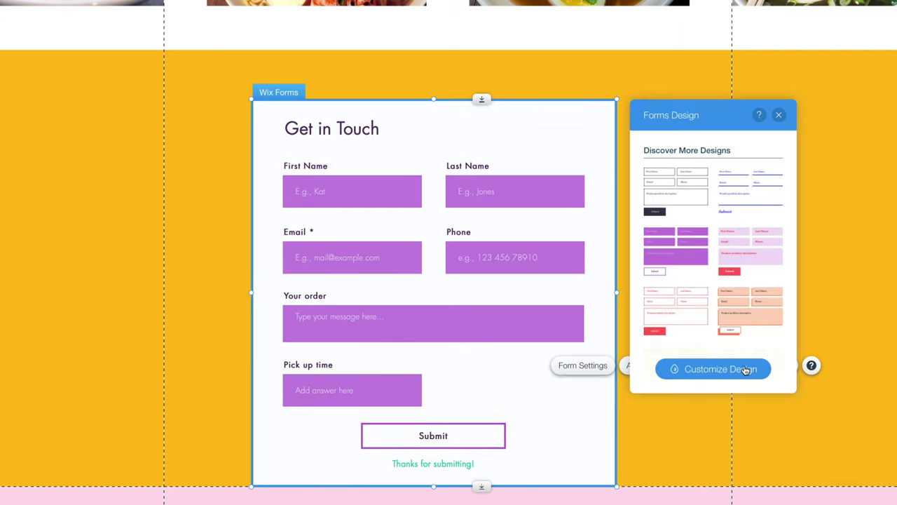
click(746, 370)
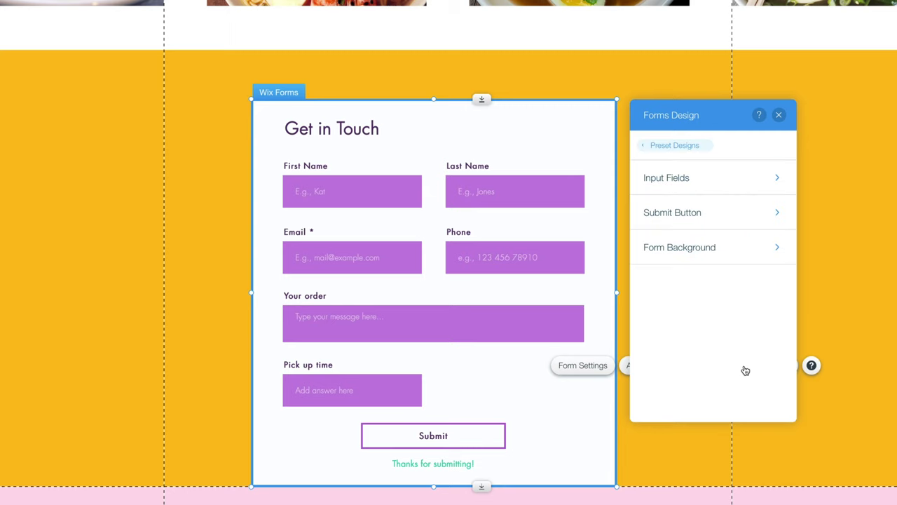
click(679, 247)
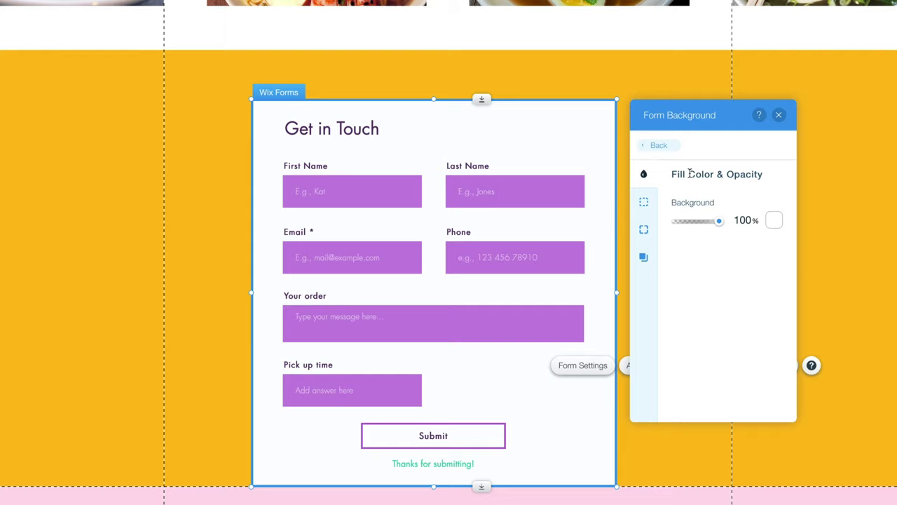
click(708, 246)
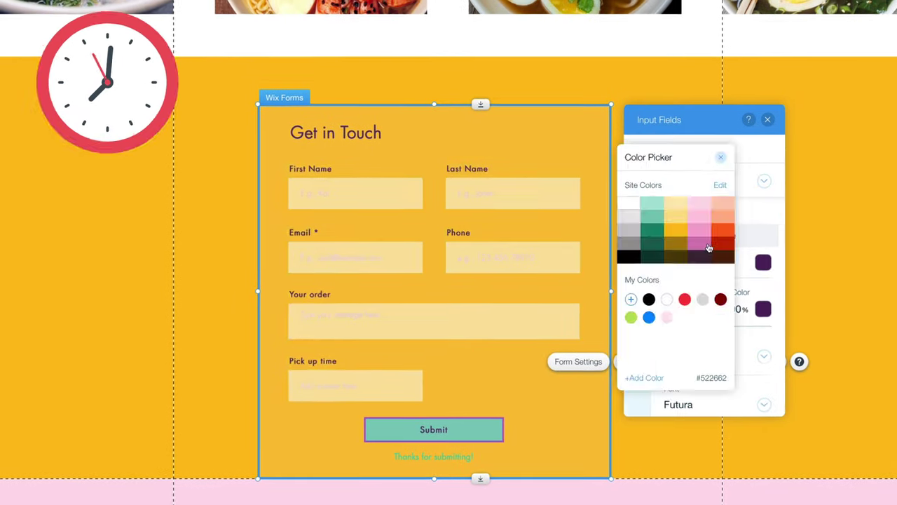
scroll(731, 330, down, 3)
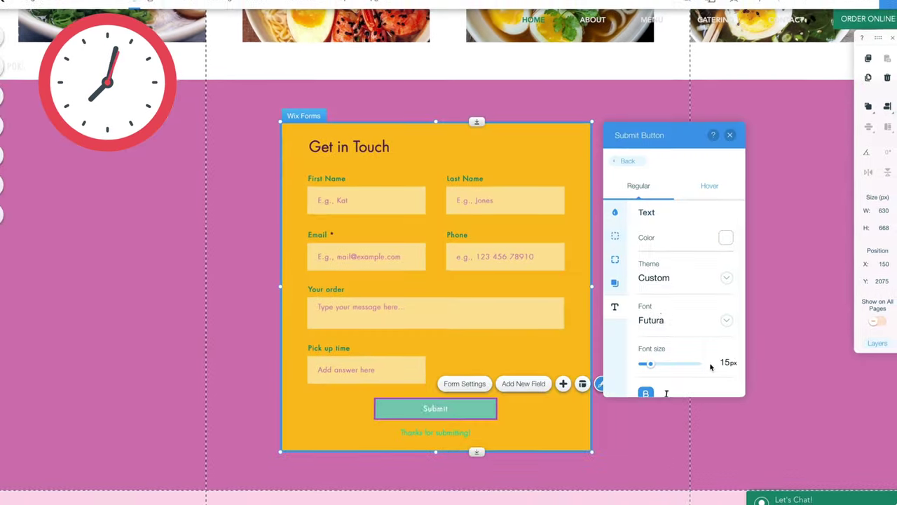
click(434, 444)
- Change the form's heading to "Place an order for today" in white condensed lettering
click(351, 149)
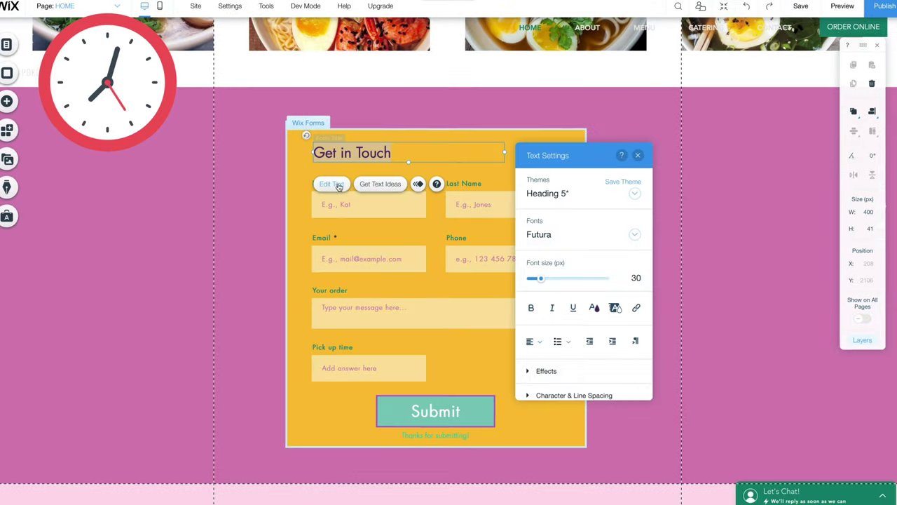
text(Place an order for today)
click(647, 500)
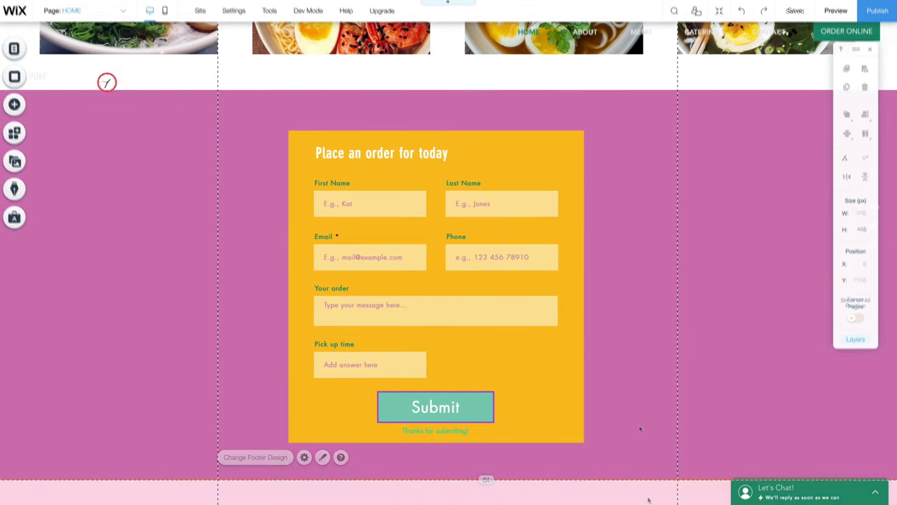
- Switch to the mobile version of the site and optimize its layout with the Page Layout Optimizer
scroll(640, 426, up, 15)
scroll(641, 427, up, 1)
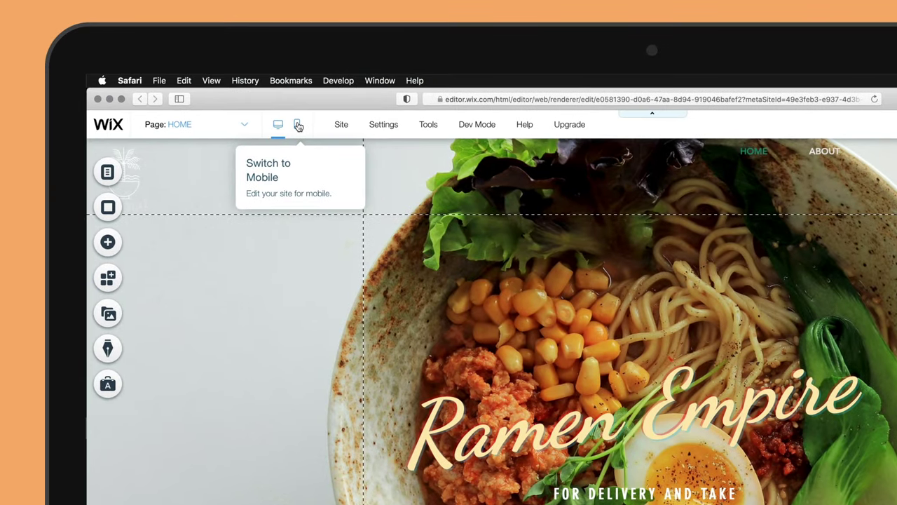
click(299, 125)
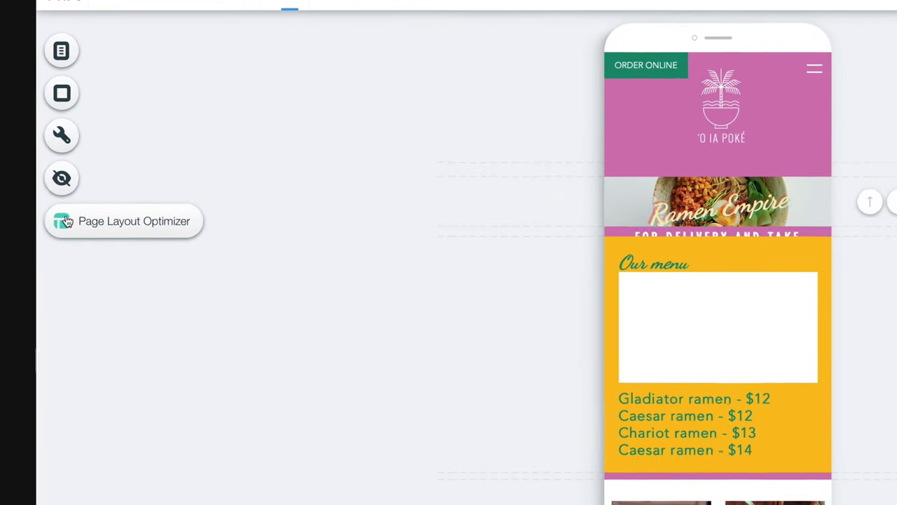
click(70, 230)
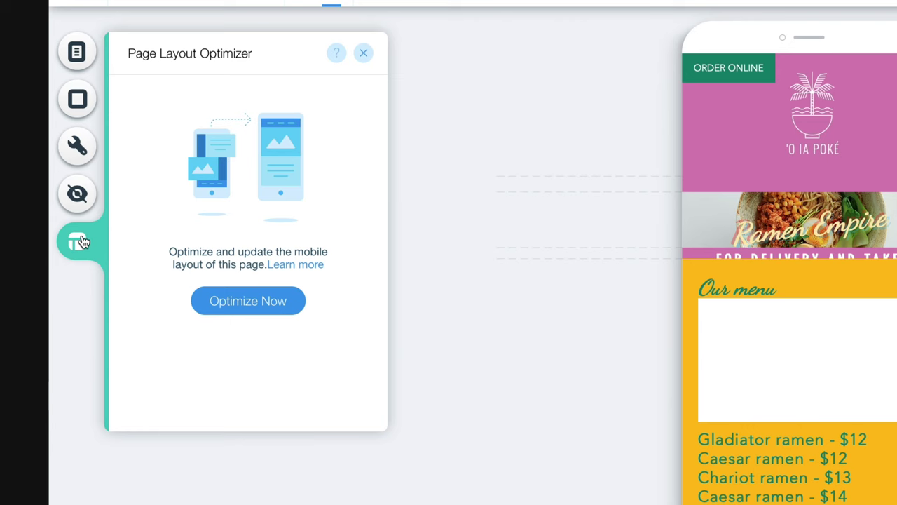
click(237, 308)
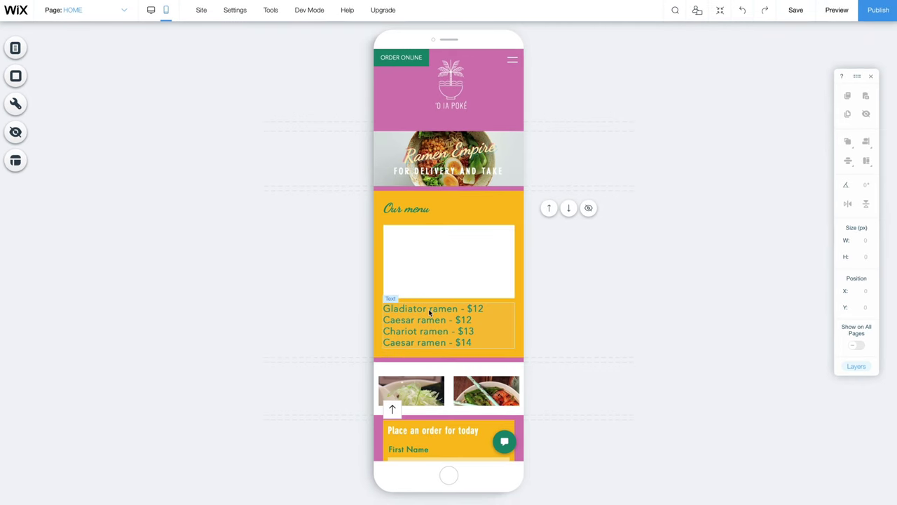
- Move the ramen price list onto the white box in the mobile layout and shorten the yellow menu strip to fit
drag(430, 313, 434, 243)
click(449, 350)
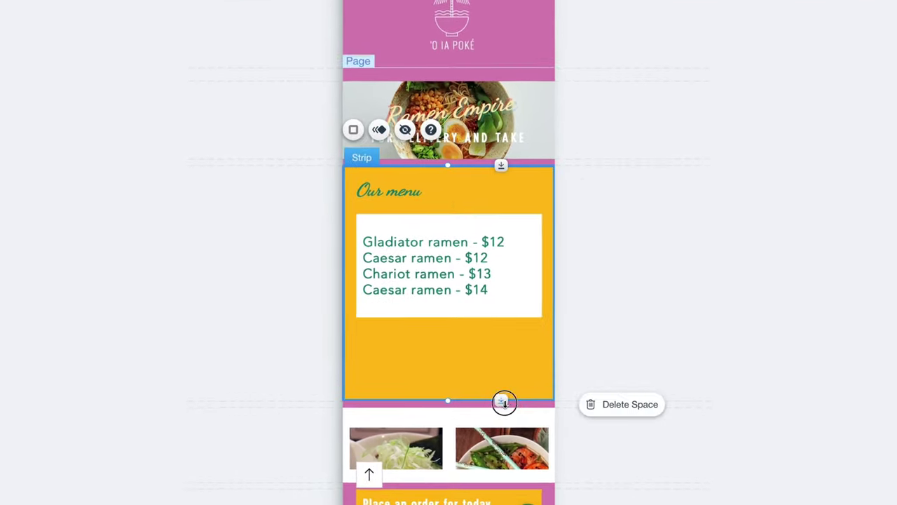
drag(504, 402, 501, 345)
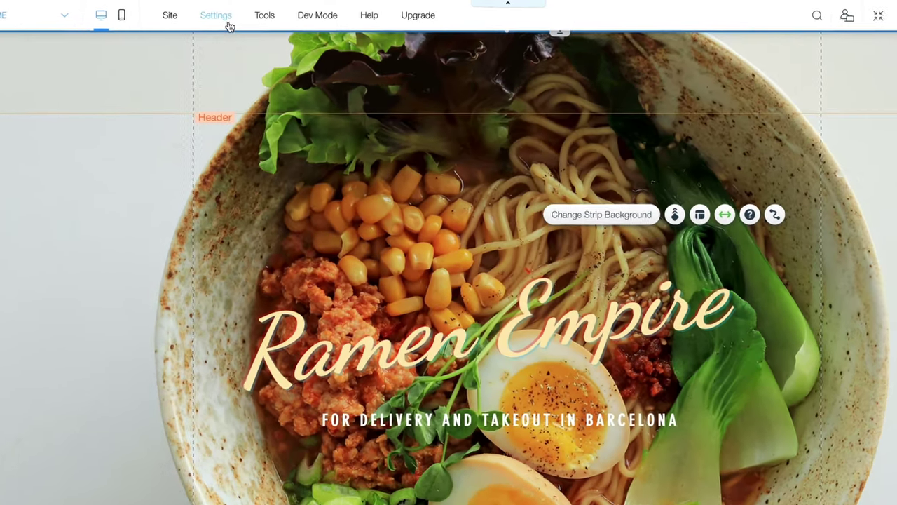
- Look at the desktop site's Business Info settings and examine the Get Found on Google SEO checklist
mouse_move(243, 15)
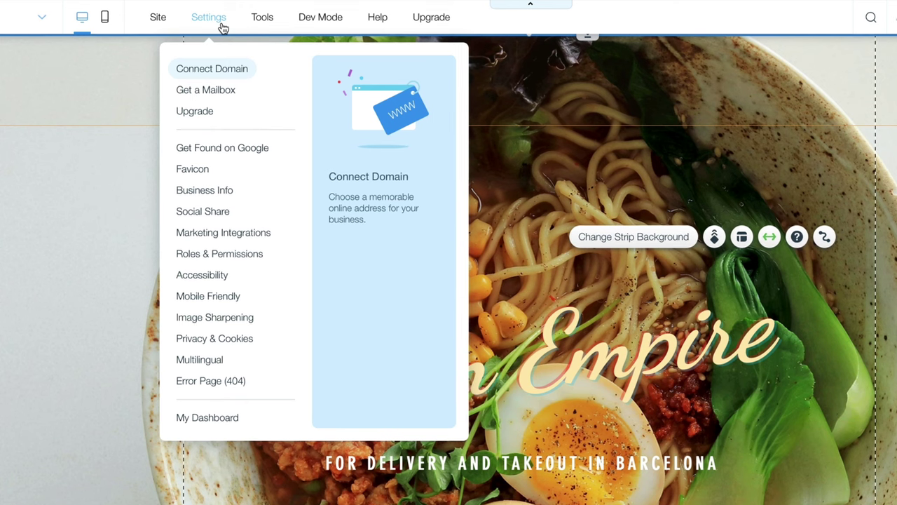
click(214, 189)
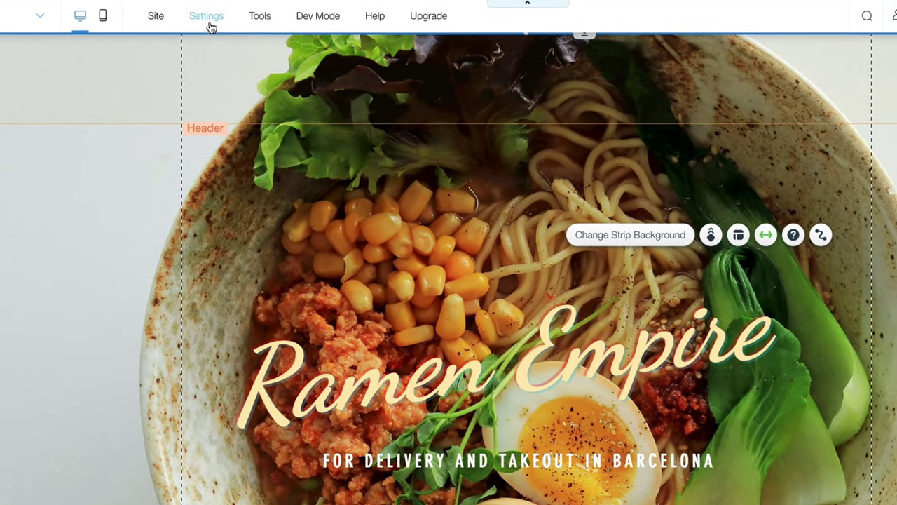
mouse_move(213, 29)
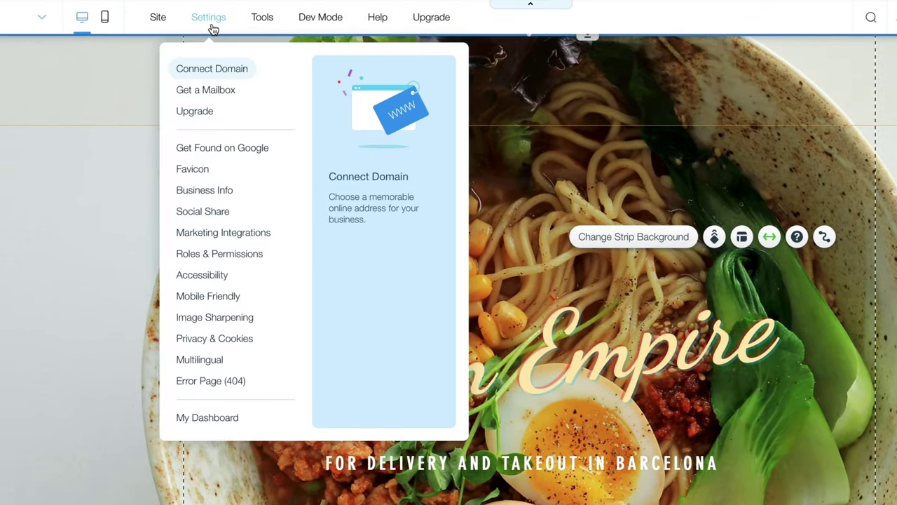
click(215, 148)
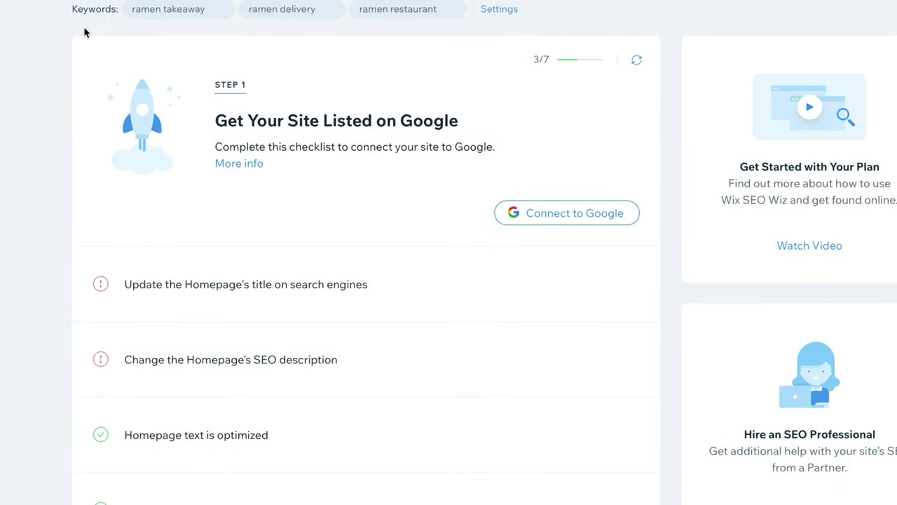
scroll(84, 33, down, 3)
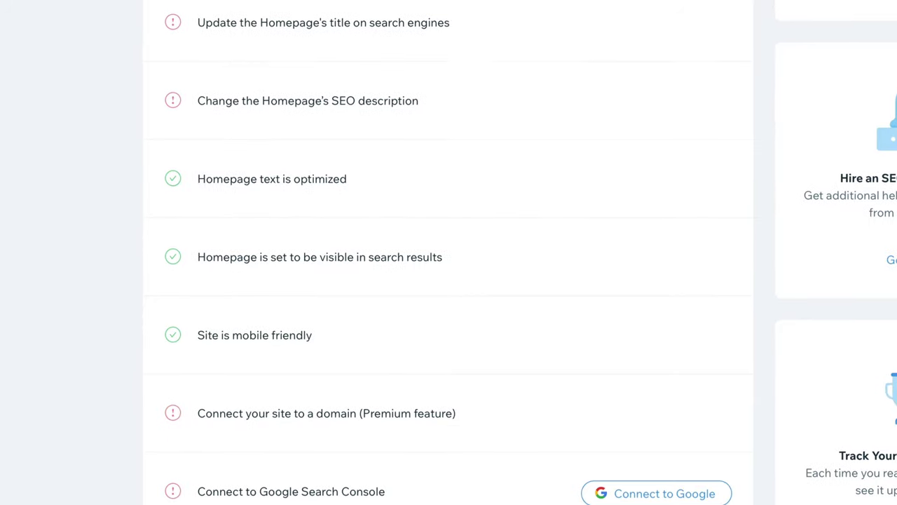
scroll(448, 252, down, 3)
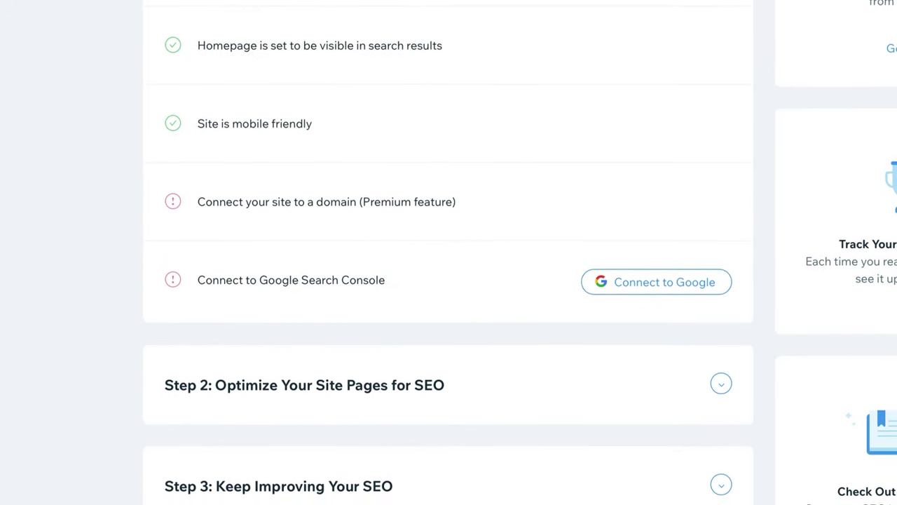
scroll(449, 252, down, 1)
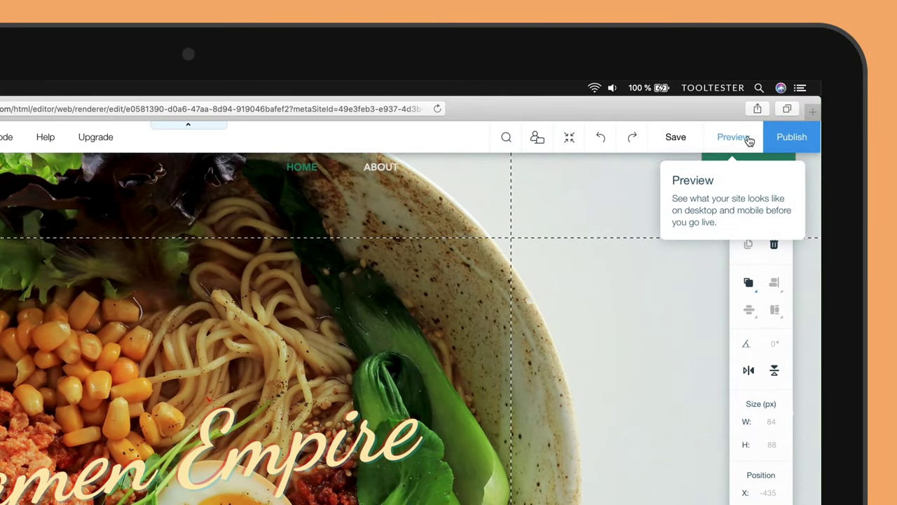
- Preview the desktop site and return to the editor
click(775, 87)
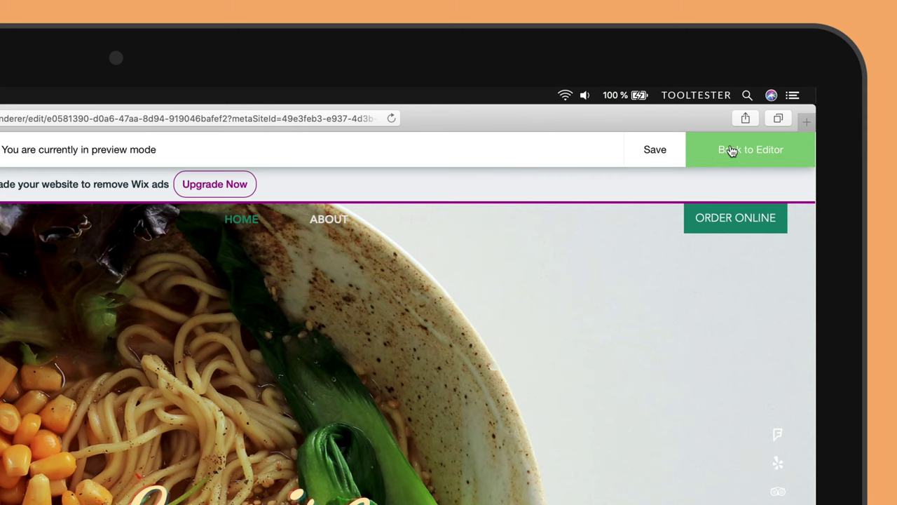
click(731, 150)
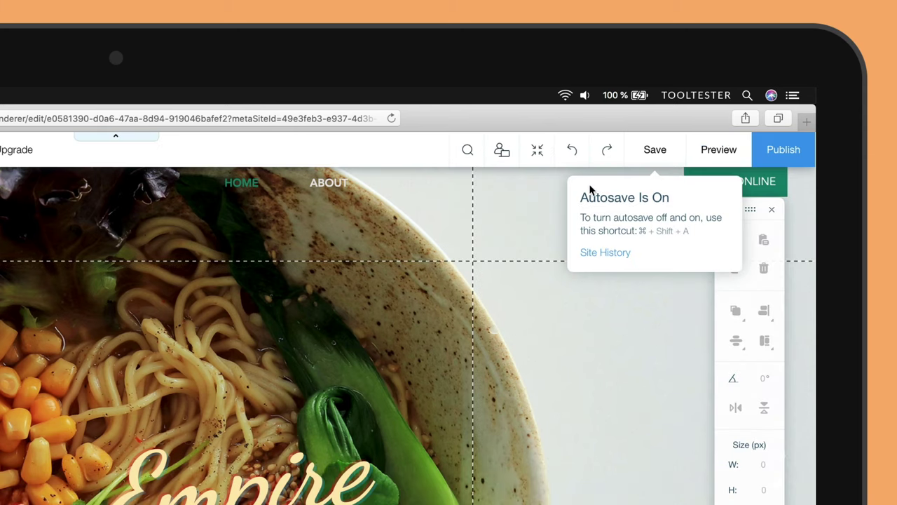
click(514, 190)
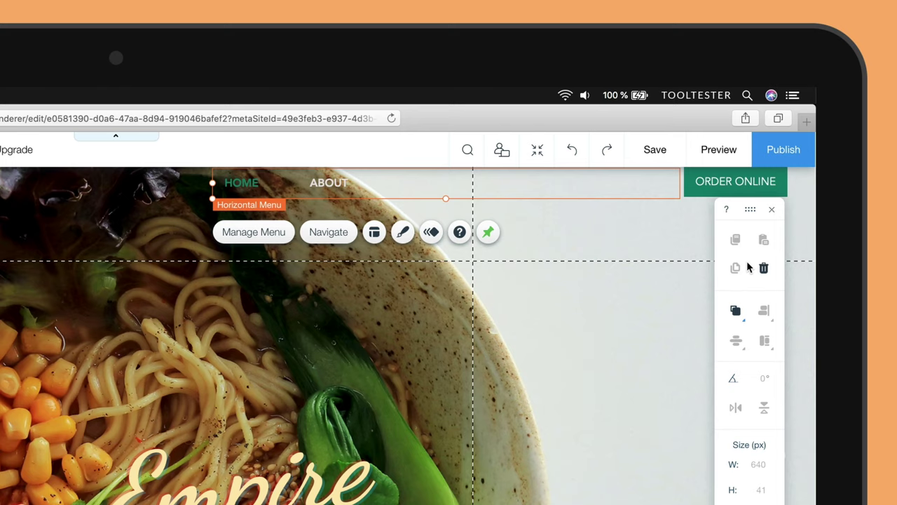
- Rewrite the text in the footer's middle column to say that orders can also be placed by calling the phone number
scroll(643, 286, down, 10)
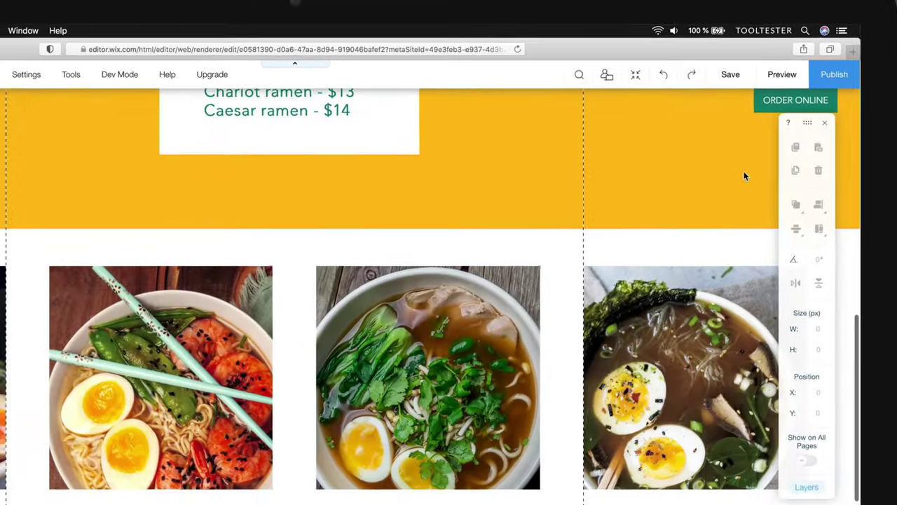
scroll(744, 171, down, 10)
click(420, 382)
click(367, 353)
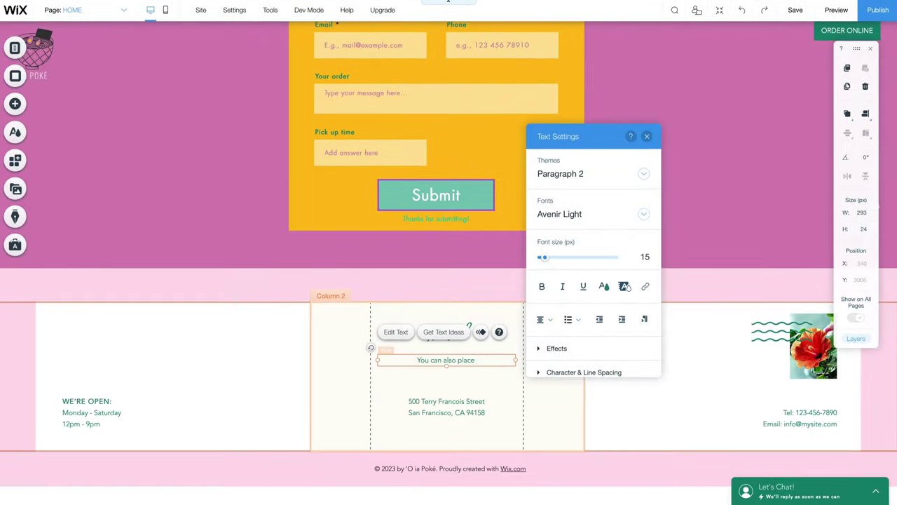
- Replace the footer's address text with "Rmen Empire Barcelona" and the restaurant's street address on a second line
double_click(447, 418)
text(Rmen Empire Barcelona)
key(Return)
text(123)
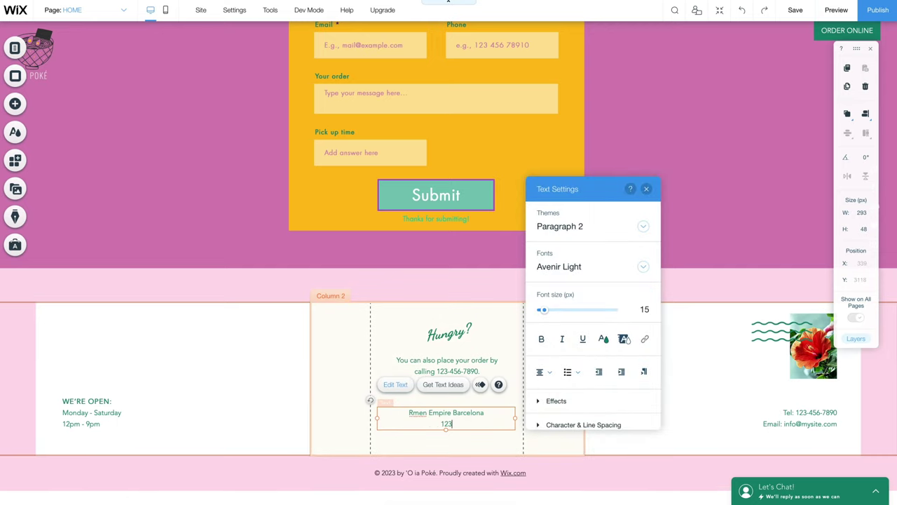
text(4 Rambla St, Barcelona 08004)
- Replace the footer's contact details with only the restaurant's e-mail and delete the wavy vector art above them
double_click(815, 424)
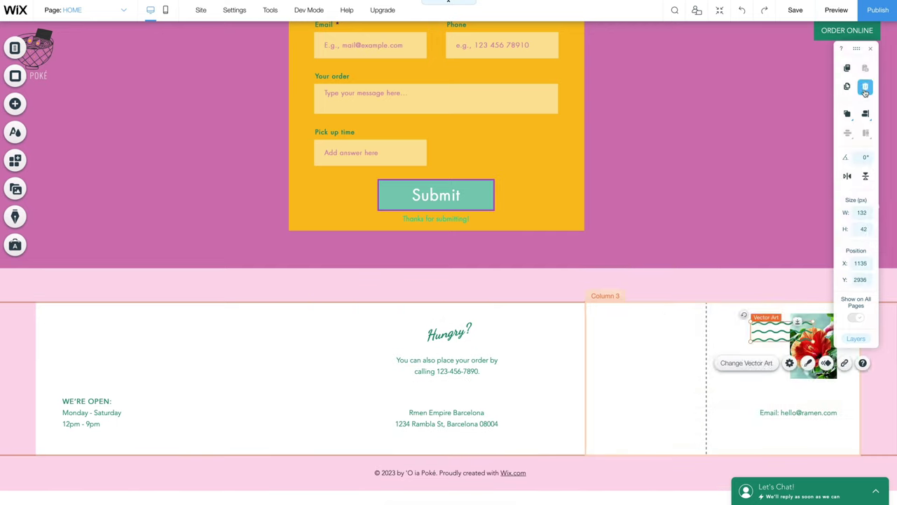
click(767, 335)
- Preview the edited site, return to the editor and publish the site
scroll(762, 326, up, 6)
scroll(762, 325, up, 10)
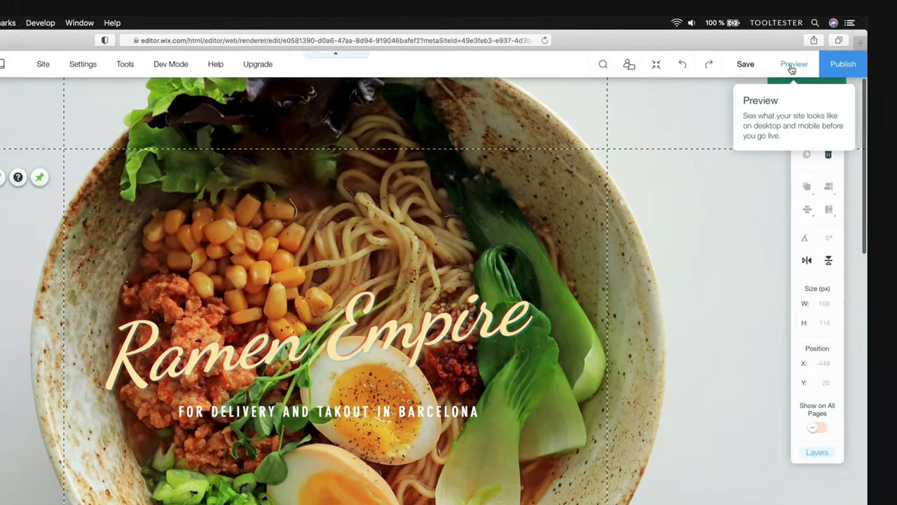
click(792, 66)
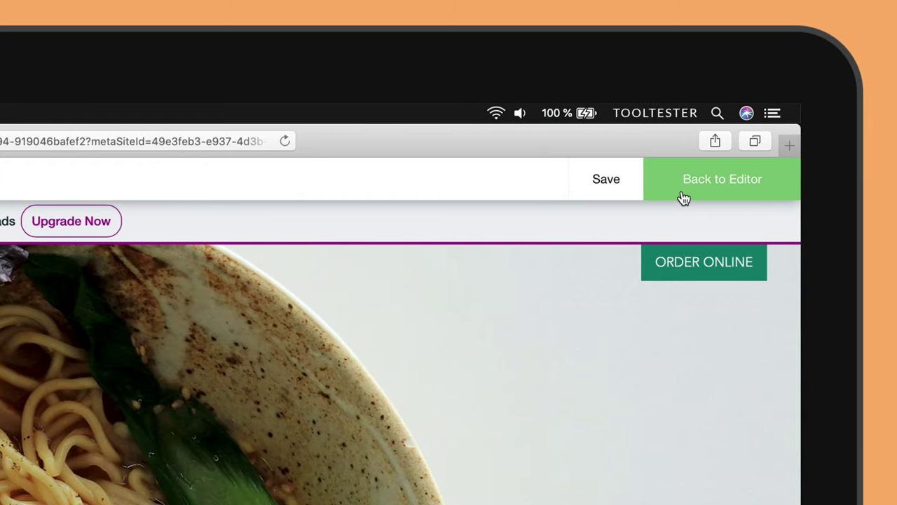
click(683, 199)
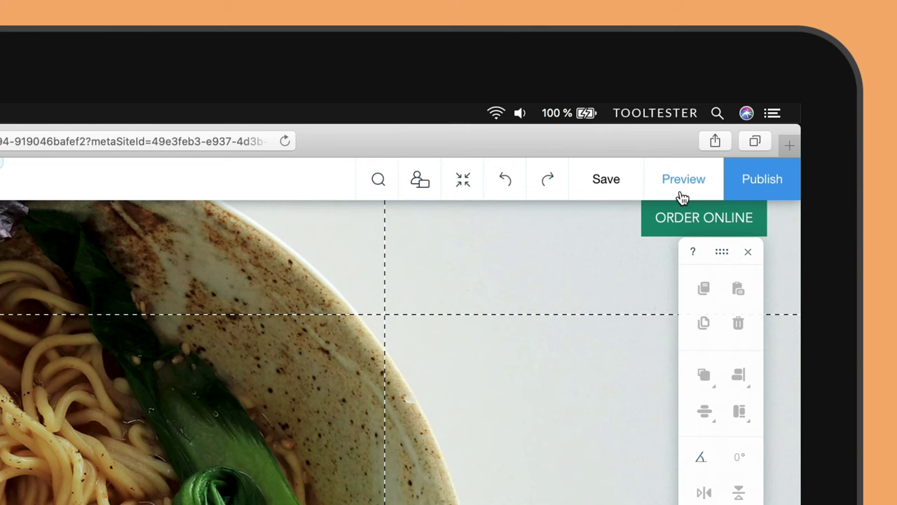
click(780, 188)
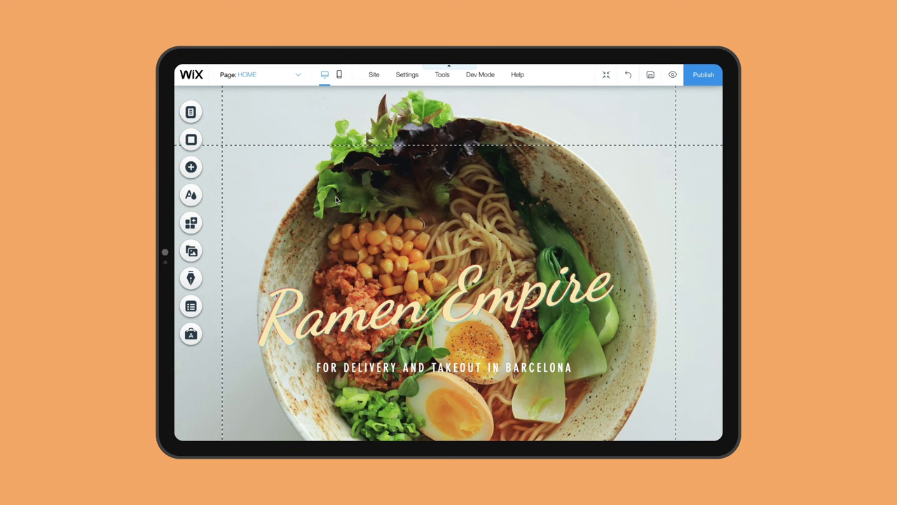
- Look at the Blog option among the elements to add and open the Editor Help Center
click(191, 168)
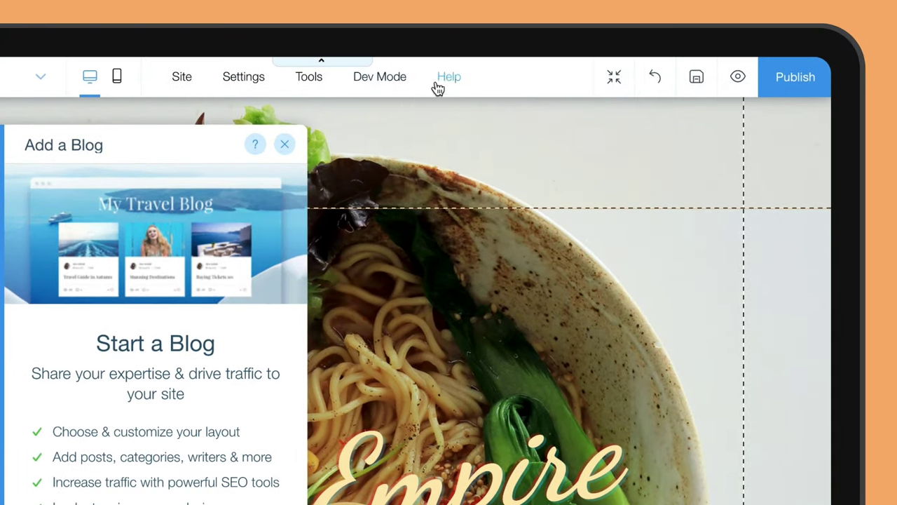
mouse_move(459, 70)
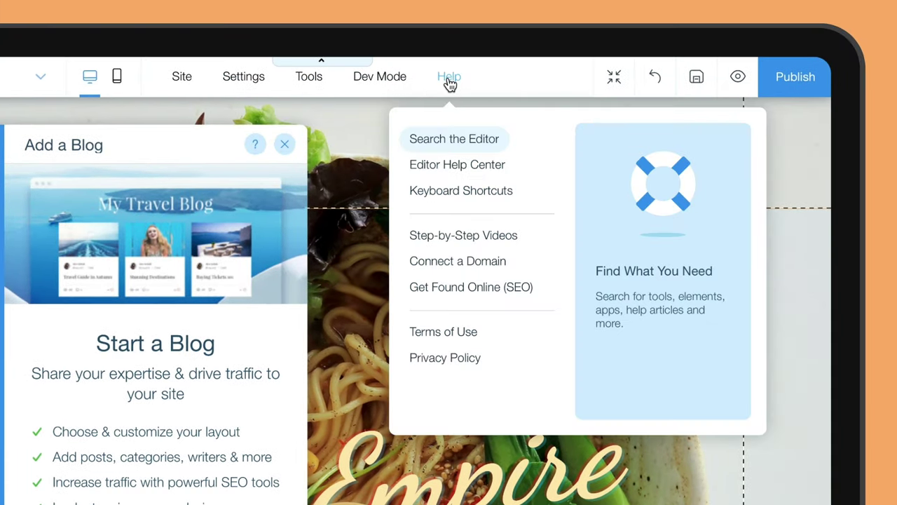
click(440, 165)
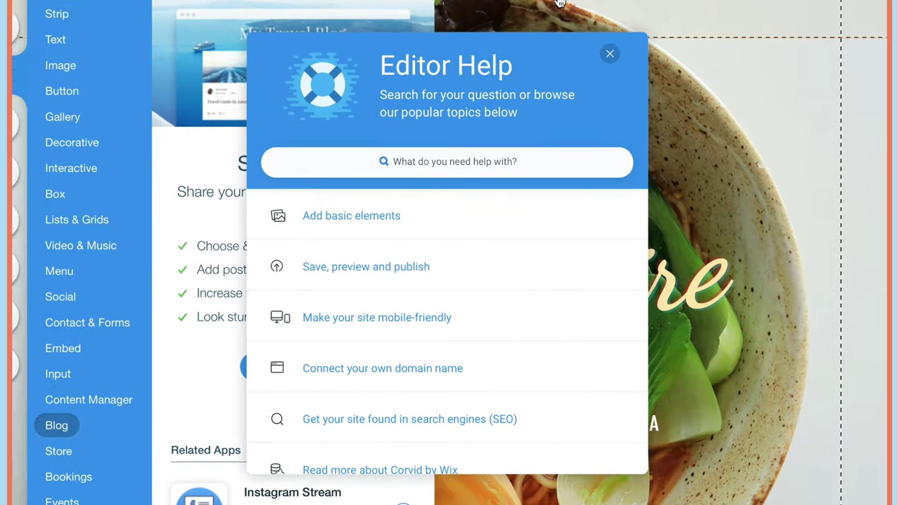